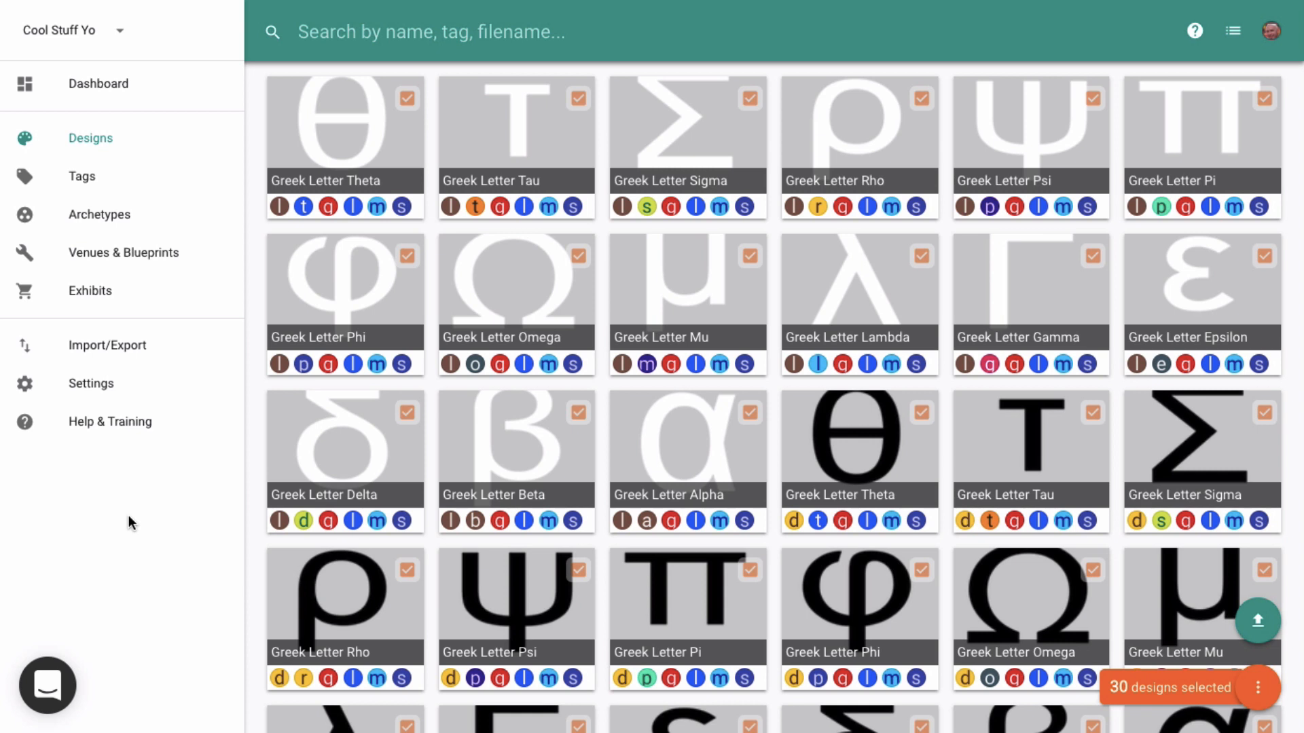
- Review the Venues & Blueprints list, then return to the designs gallery
{"action": "left_click", "coordinate": [149, 264]}
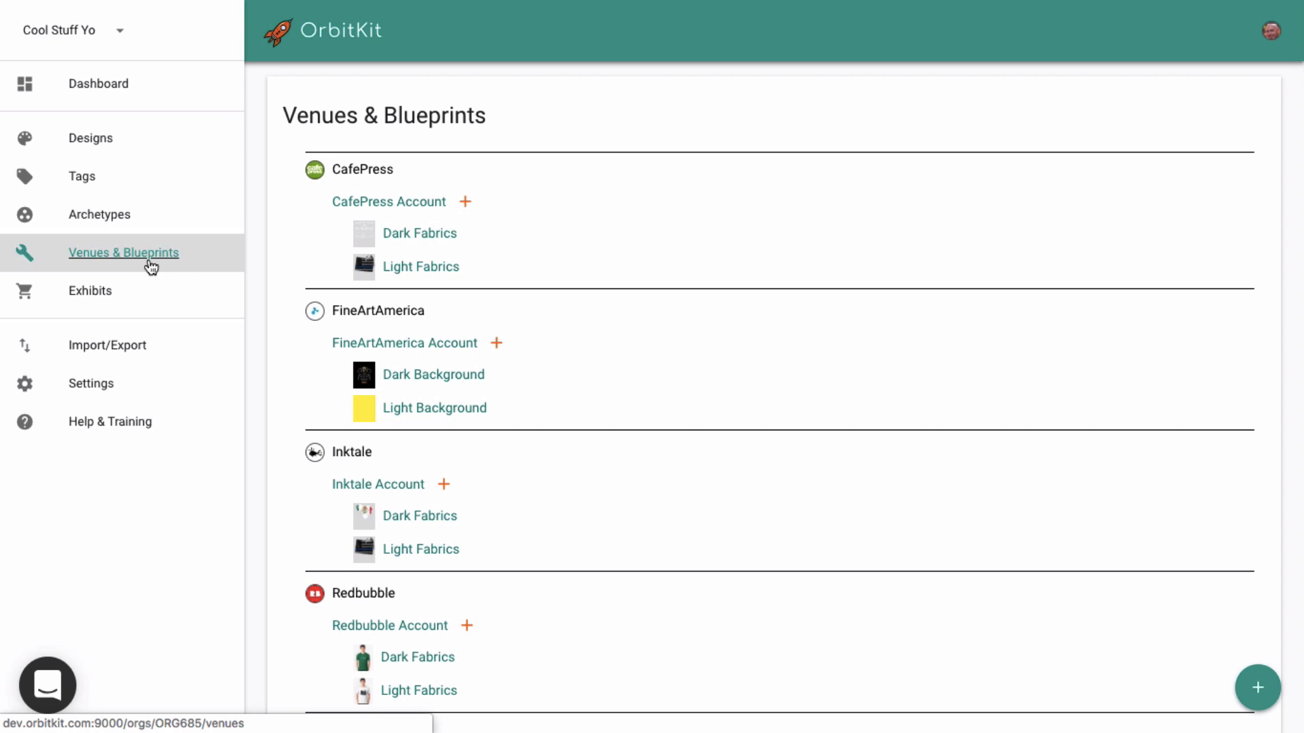
{"action": "left_click", "coordinate": [102, 141]}
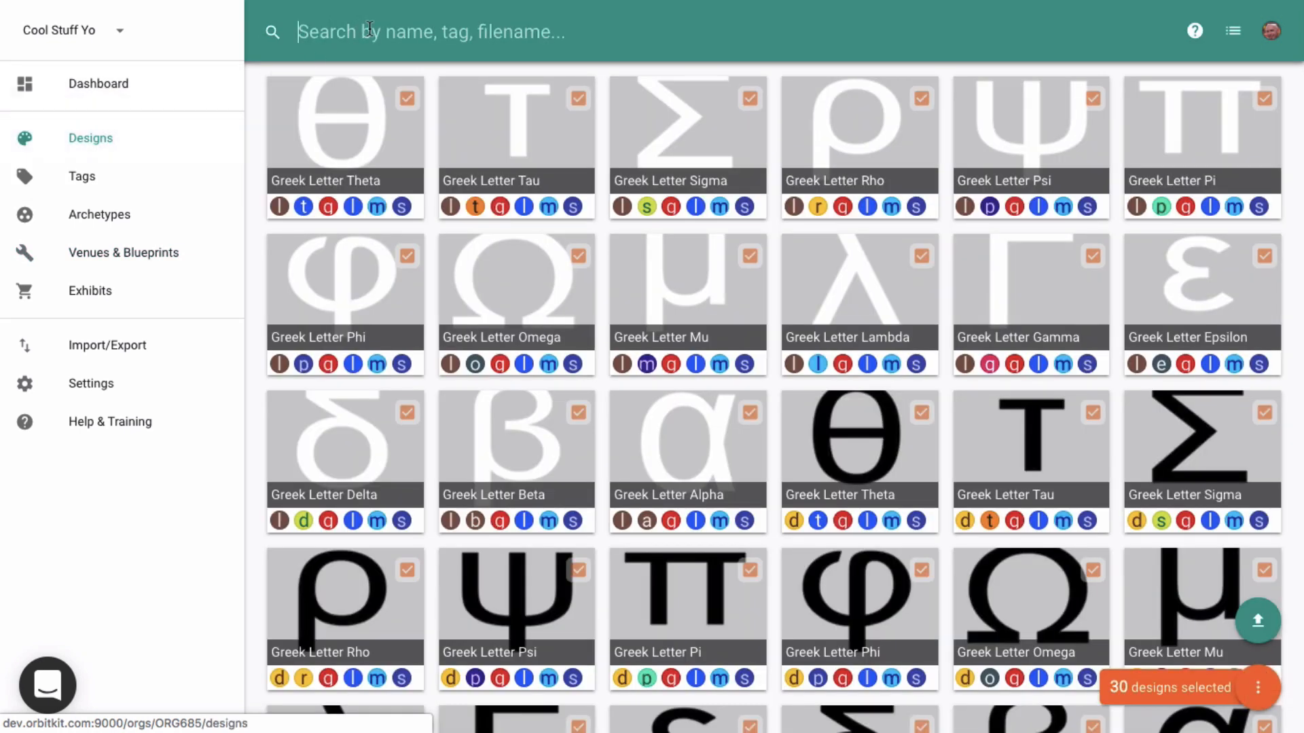
- Filter designs by 'light' and open the manual exhibit dialog for them, then close it
{"action": "type", "text": "light"}
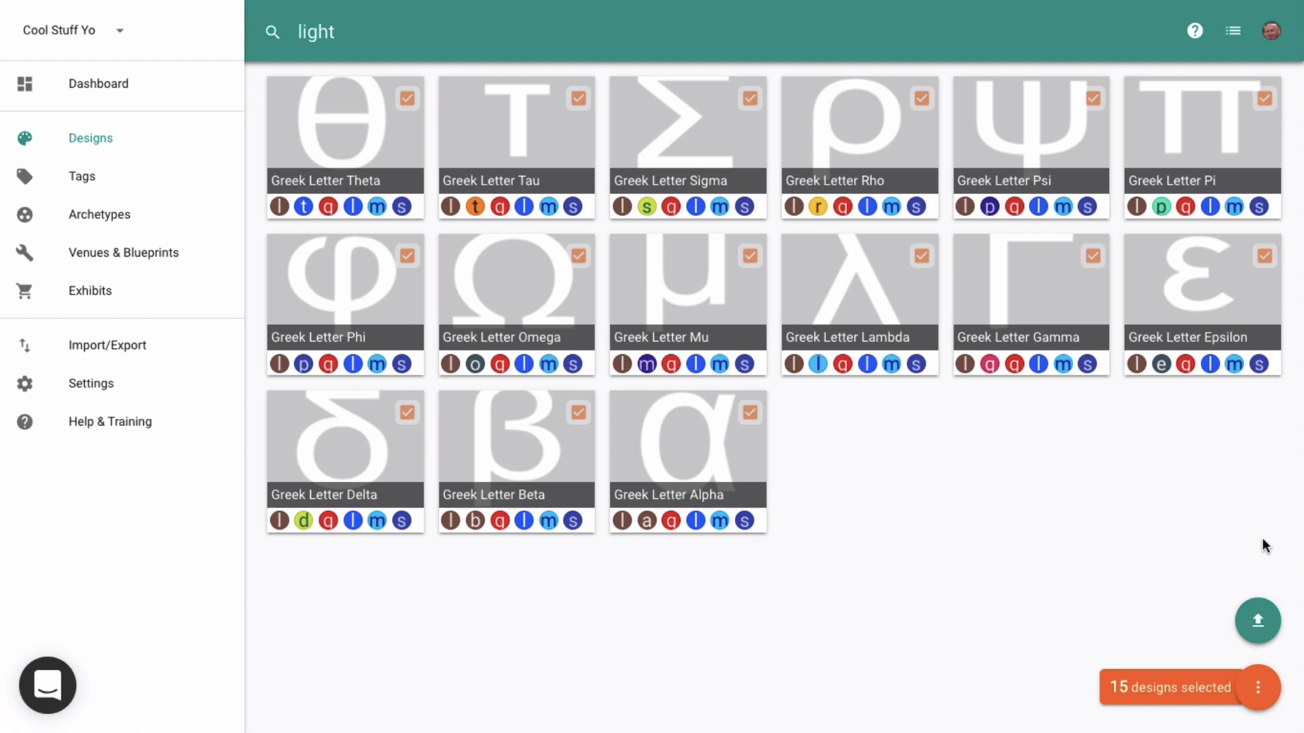
{"action": "left_click", "coordinate": [1258, 687]}
{"action": "left_click", "coordinate": [1173, 641]}
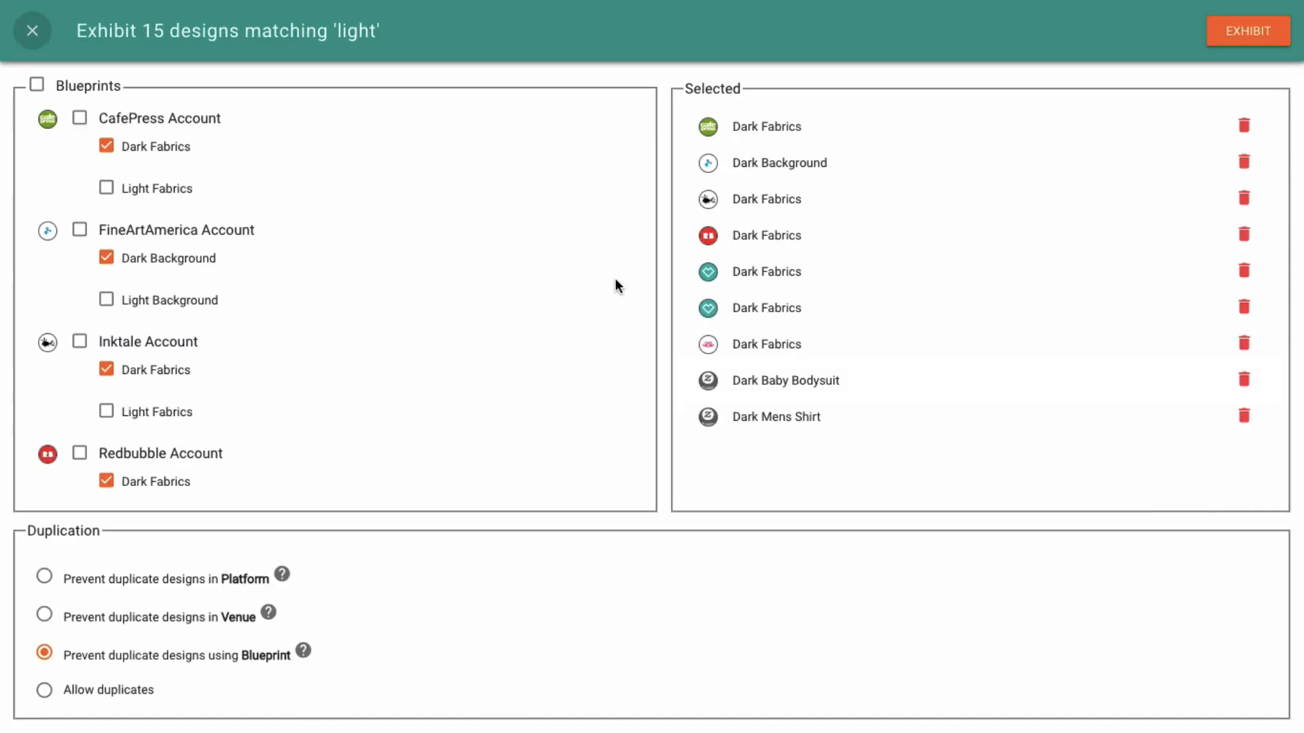
{"action": "left_click", "coordinate": [35, 32]}
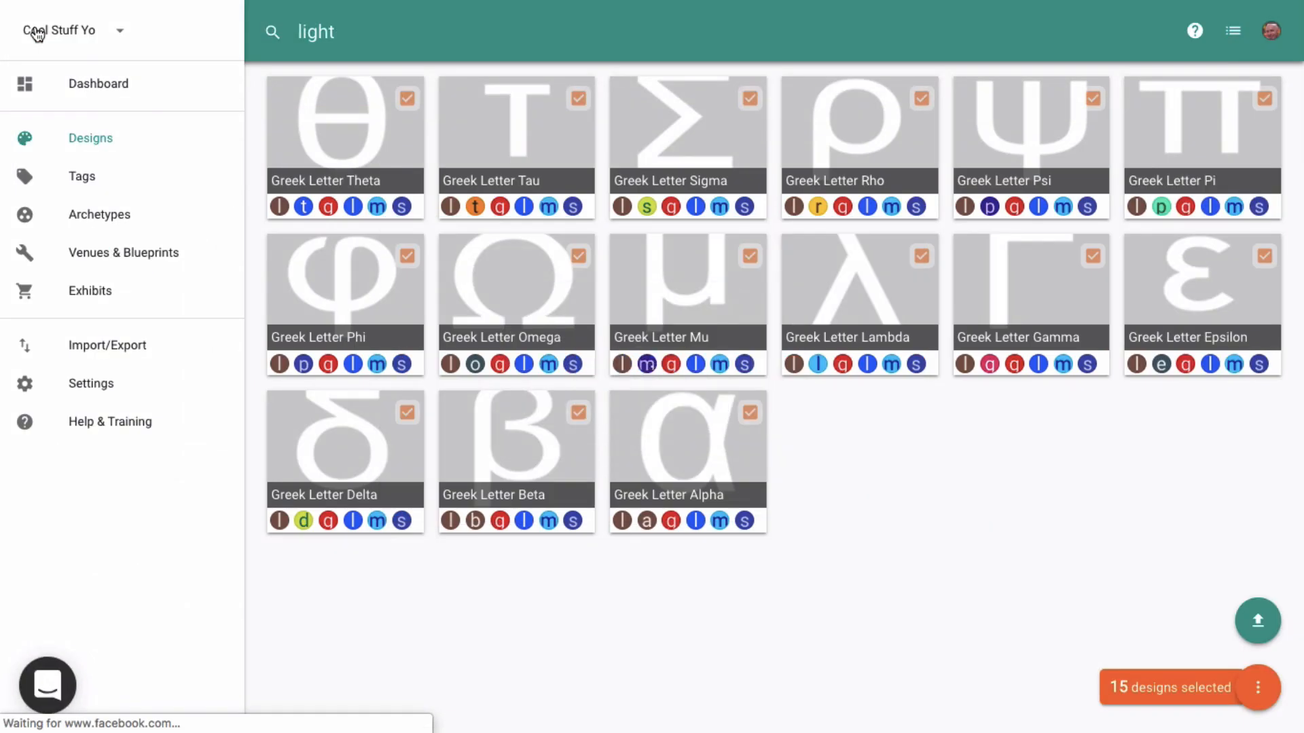
- Filter designs by 'dark' and open the manual exhibit dialog for the selected designs
{"action": "double_click", "coordinate": [406, 35]}
{"action": "type", "text": "dark"}
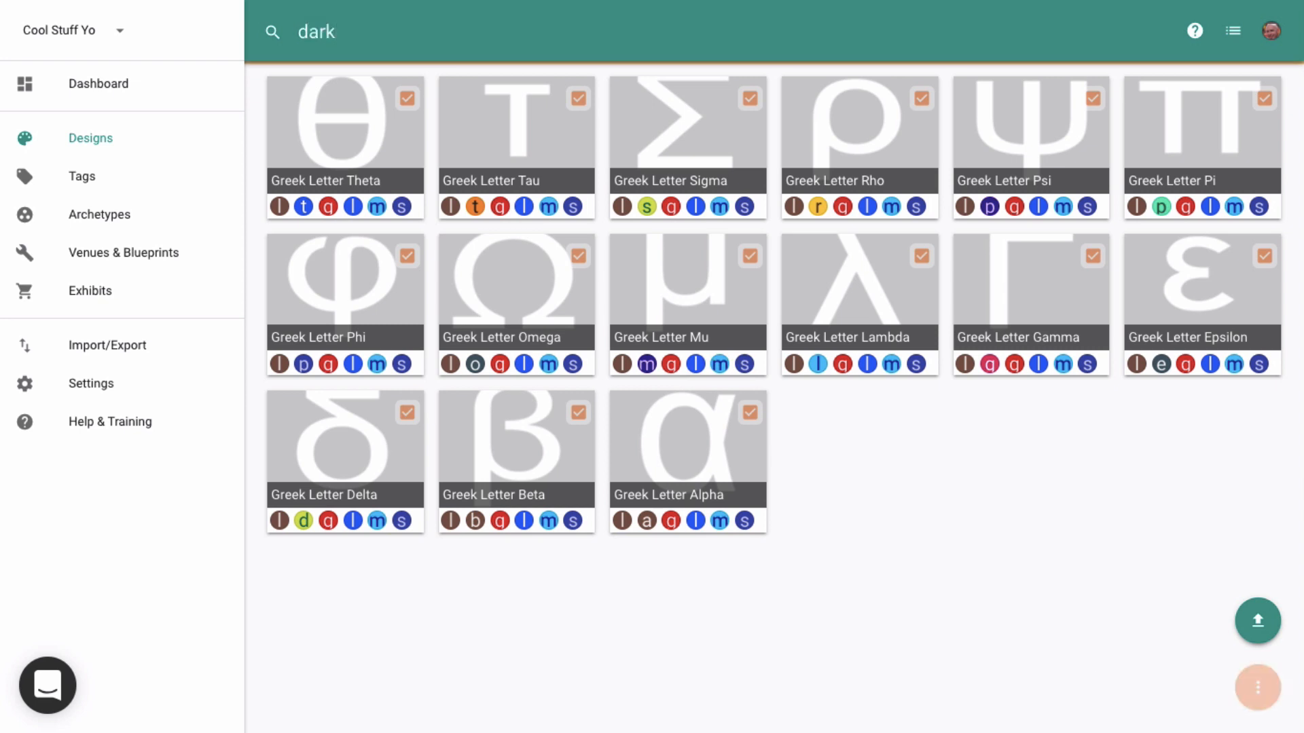
{"action": "left_click", "coordinate": [1267, 688]}
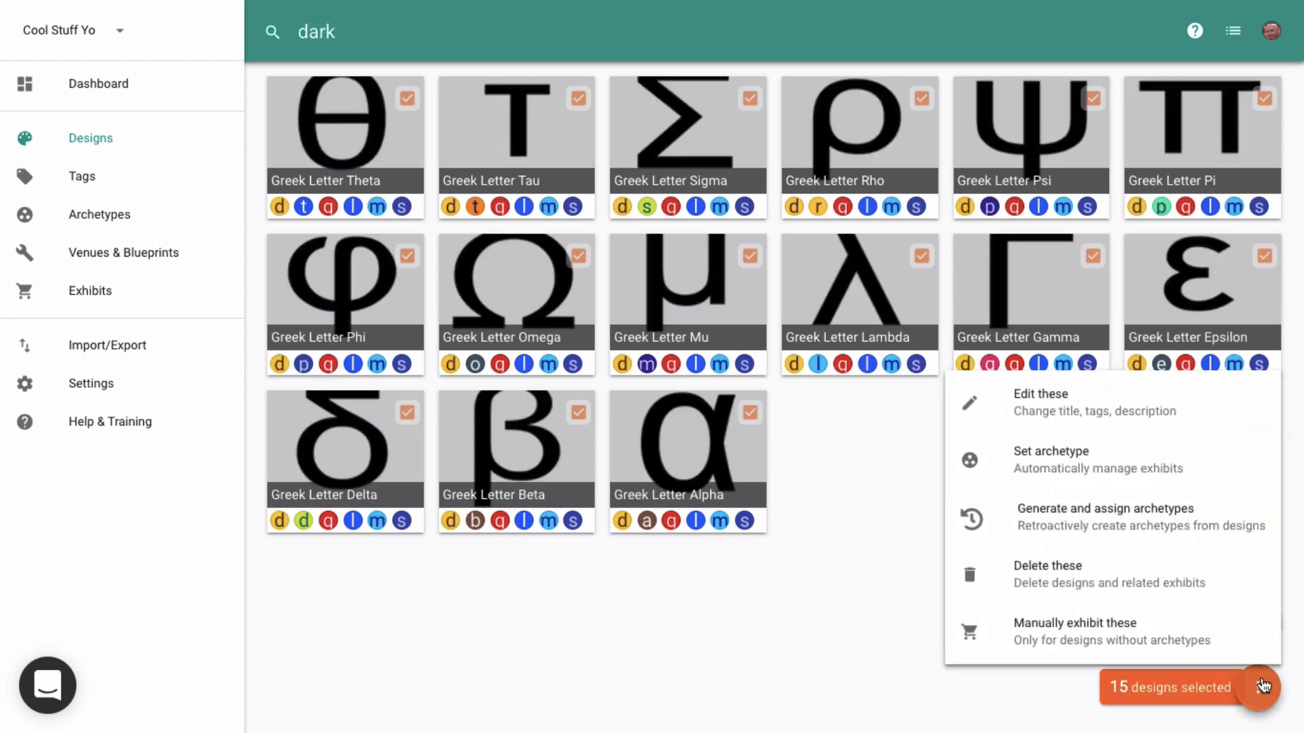
{"action": "left_click", "coordinate": [1189, 637]}
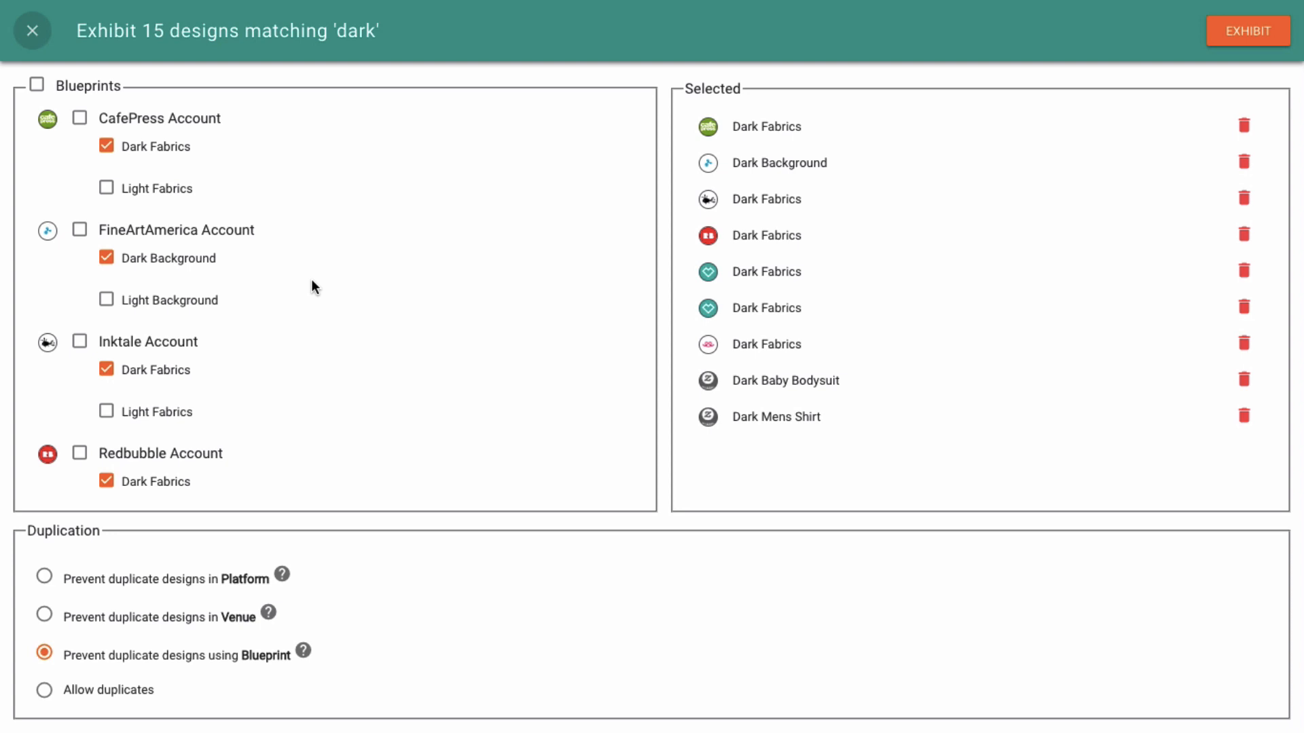
{"action": "left_click", "coordinate": [106, 188]}
{"action": "left_click", "coordinate": [107, 147]}
{"action": "left_click", "coordinate": [106, 298]}
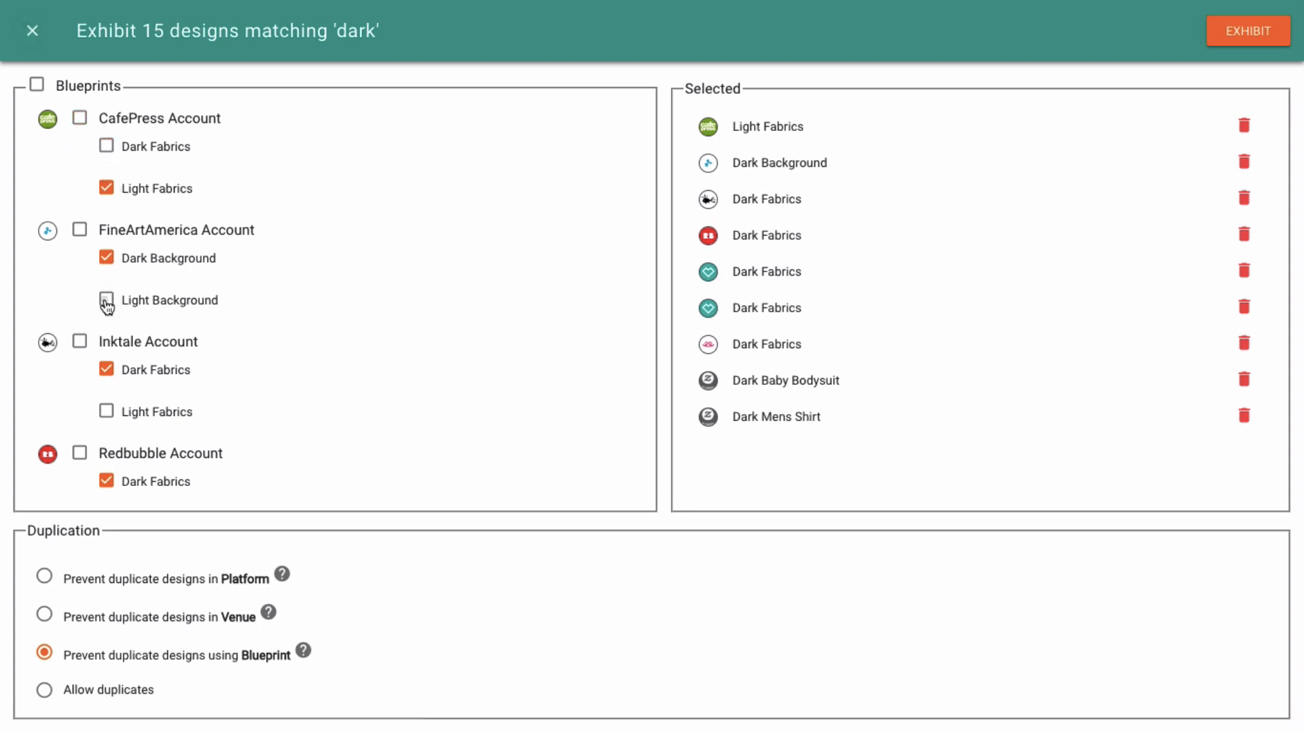
{"action": "left_click", "coordinate": [108, 259]}
{"action": "left_click", "coordinate": [32, 30]}
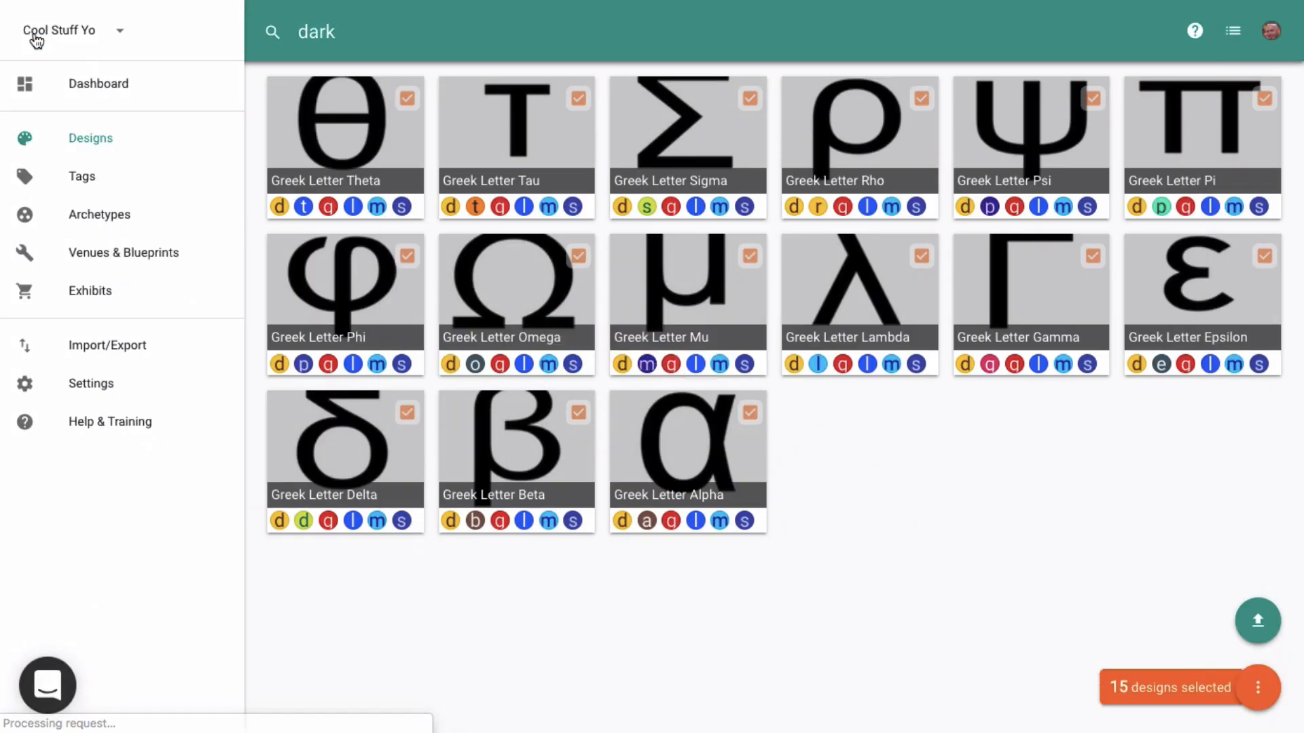
- Review the archetypes, then open the Greek Letter Omega design from the gallery
{"action": "left_click", "coordinate": [115, 216]}
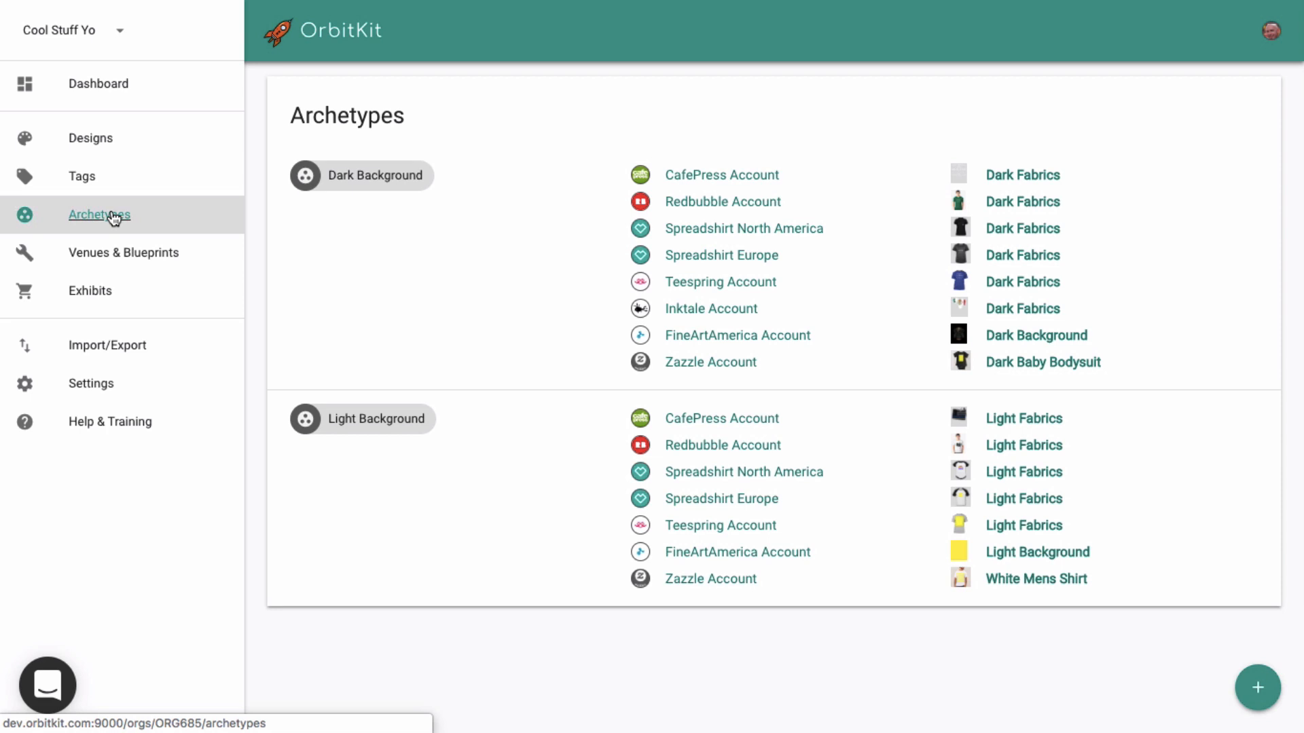
{"action": "left_click", "coordinate": [102, 139]}
{"action": "left_click", "coordinate": [507, 284]}
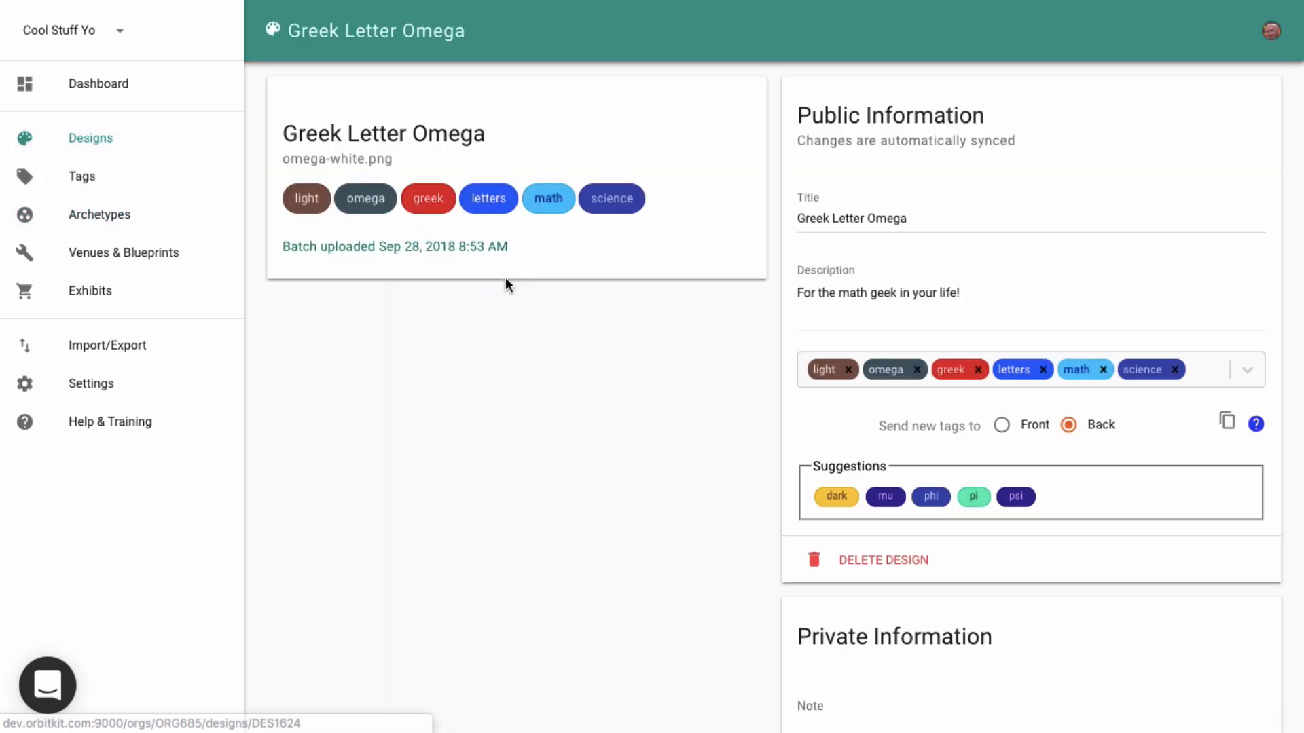
- Set the Omega design's archetype to Dark Background
{"action": "scroll", "coordinate": [876, 298], "scroll_direction": "down", "scroll_amount": 5}
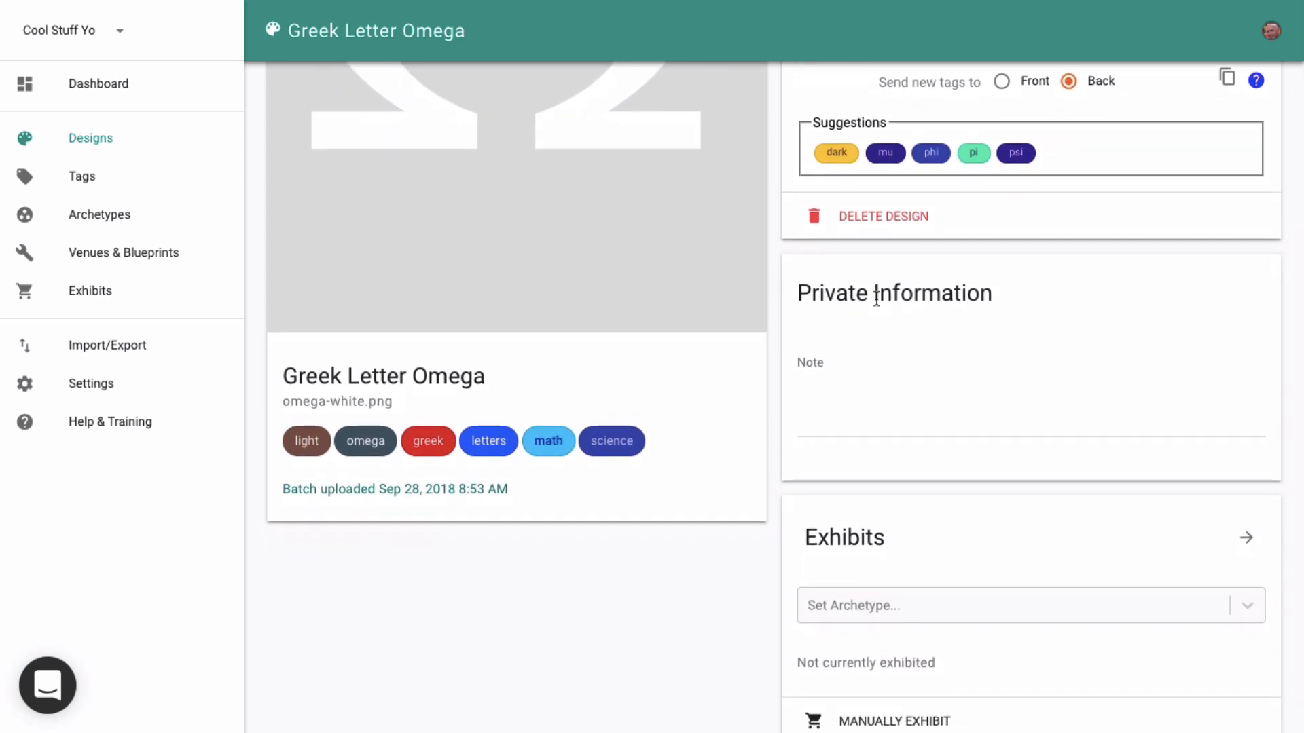
{"action": "scroll", "coordinate": [876, 298], "scroll_direction": "down", "scroll_amount": 1}
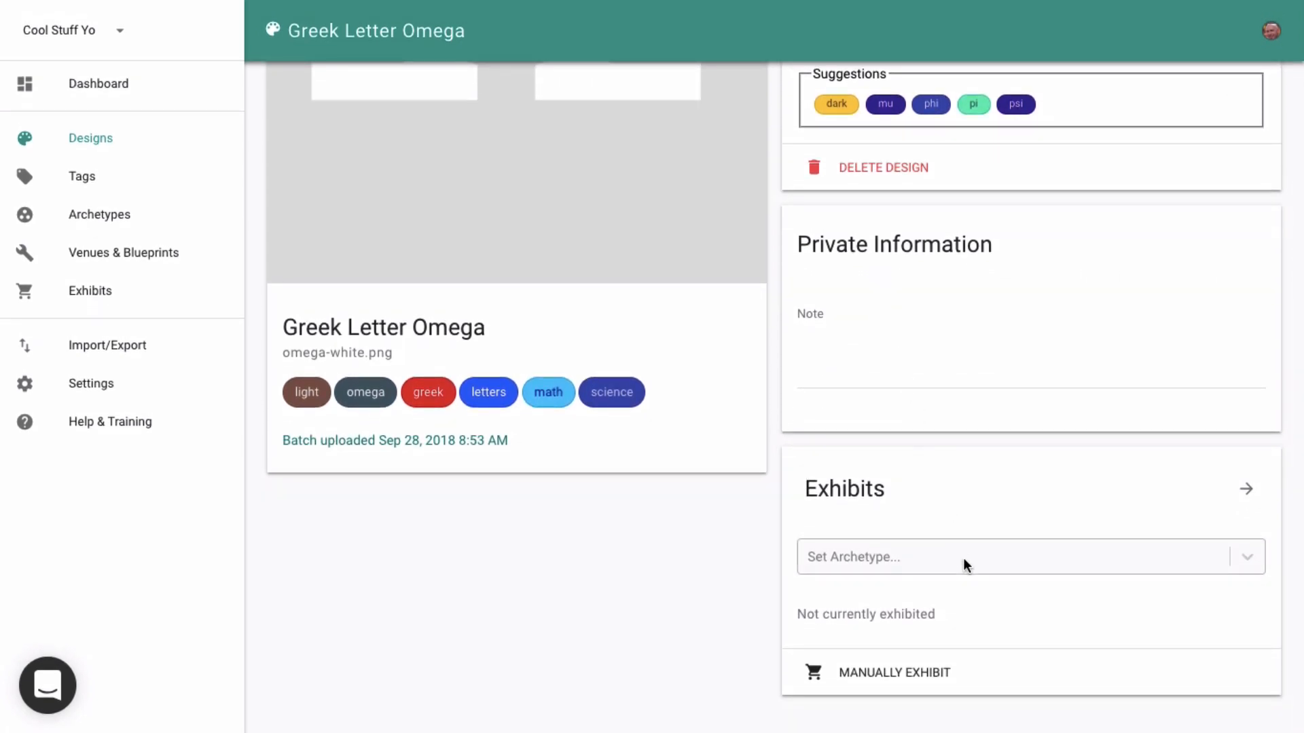
{"action": "left_click", "coordinate": [960, 561]}
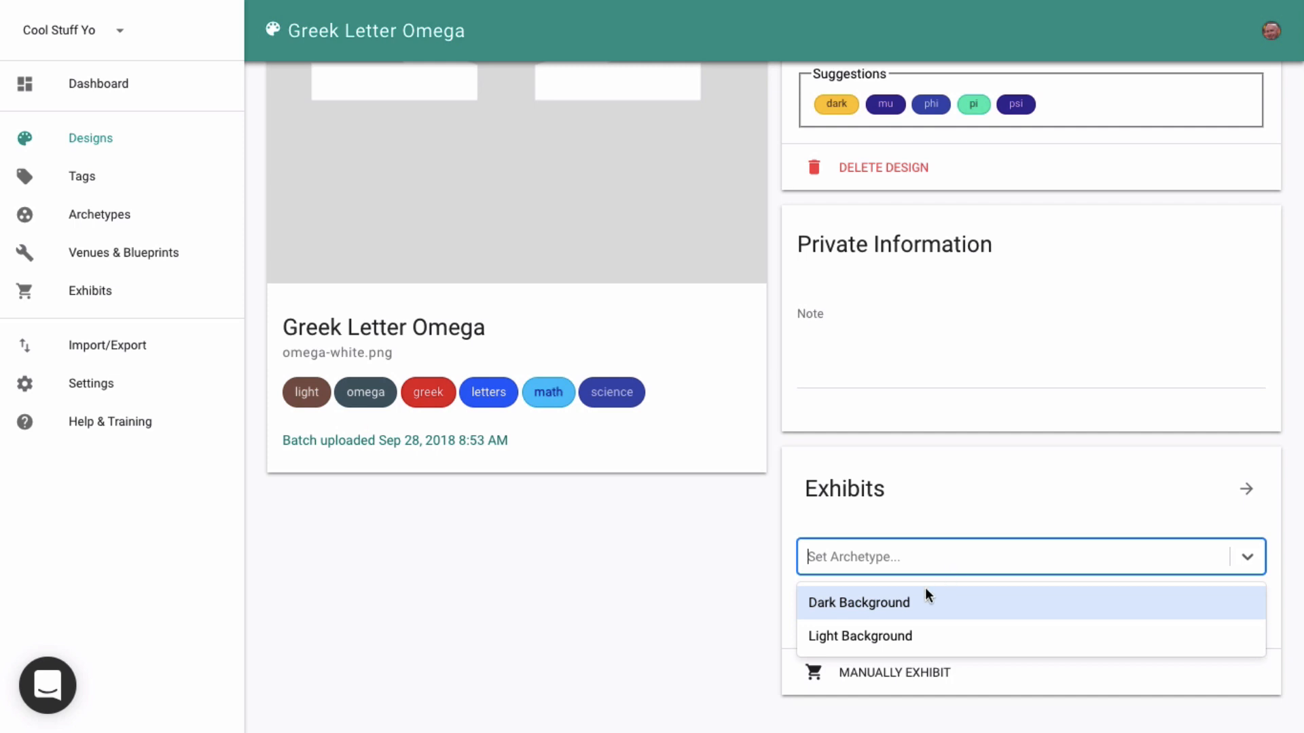
{"action": "left_click", "coordinate": [896, 605]}
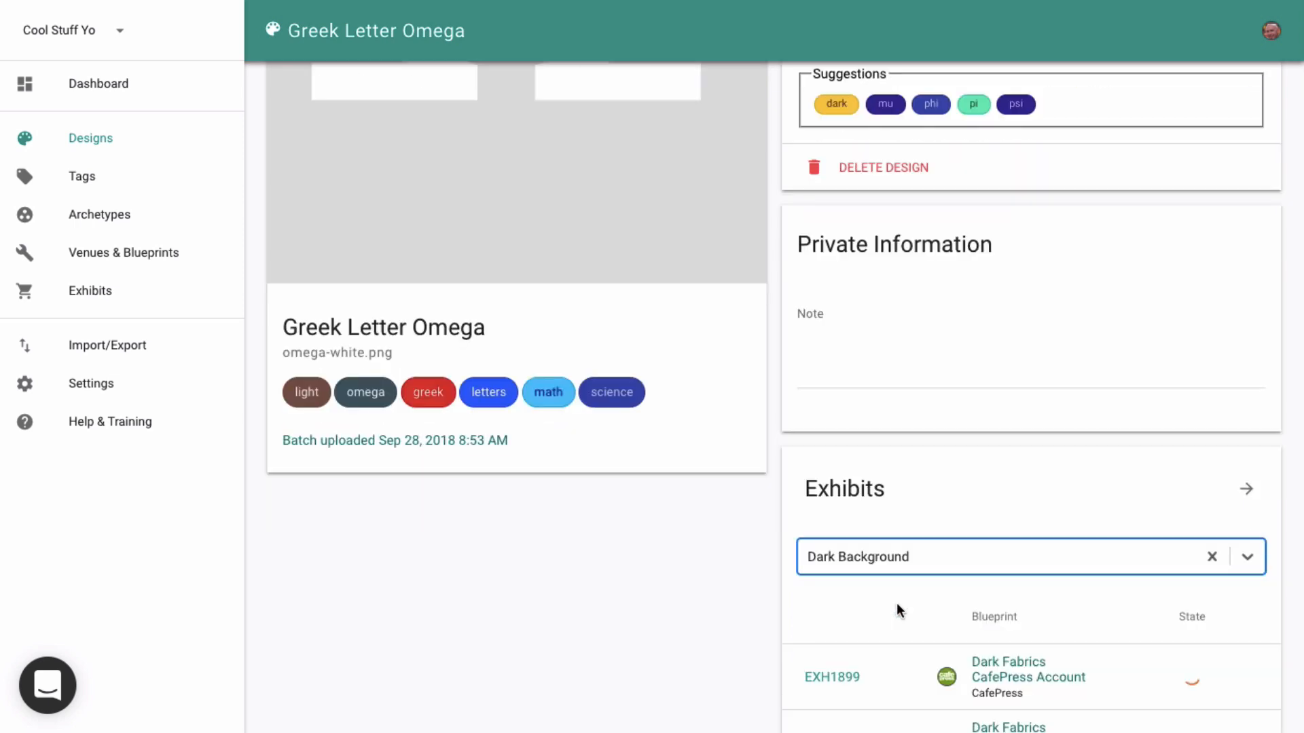
- Review the created exhibits and change the Omega design's archetype to Light Background
{"action": "scroll", "coordinate": [896, 603], "scroll_direction": "down", "scroll_amount": 6}
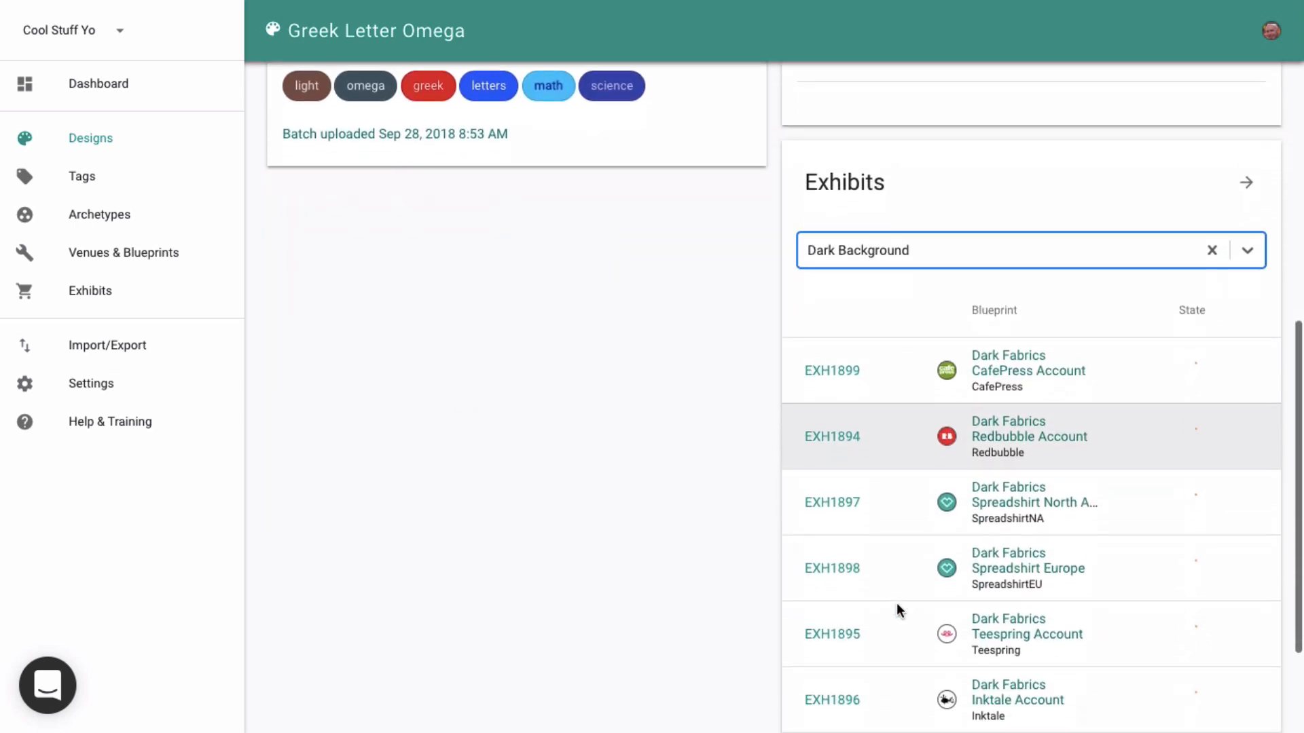
{"action": "scroll", "coordinate": [897, 603], "scroll_direction": "down", "scroll_amount": 1}
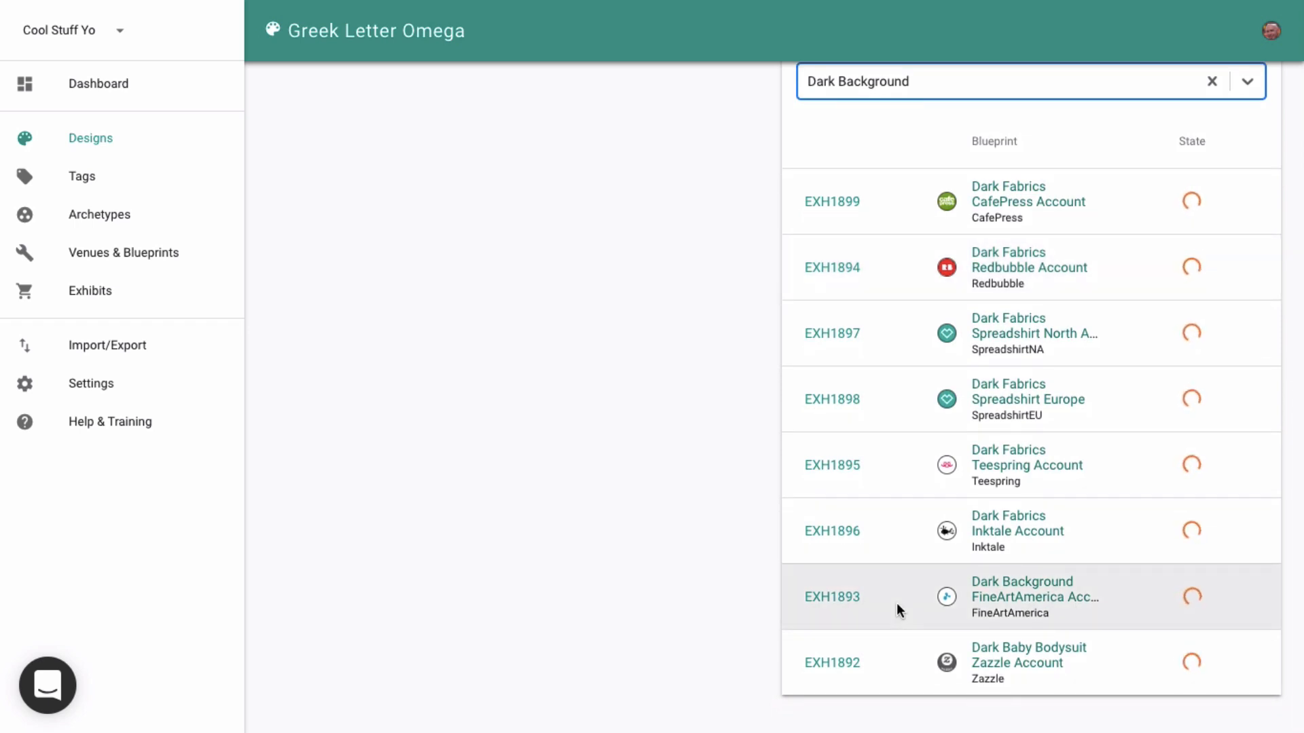
{"action": "scroll", "coordinate": [653, 448], "scroll_direction": "up", "scroll_amount": 4}
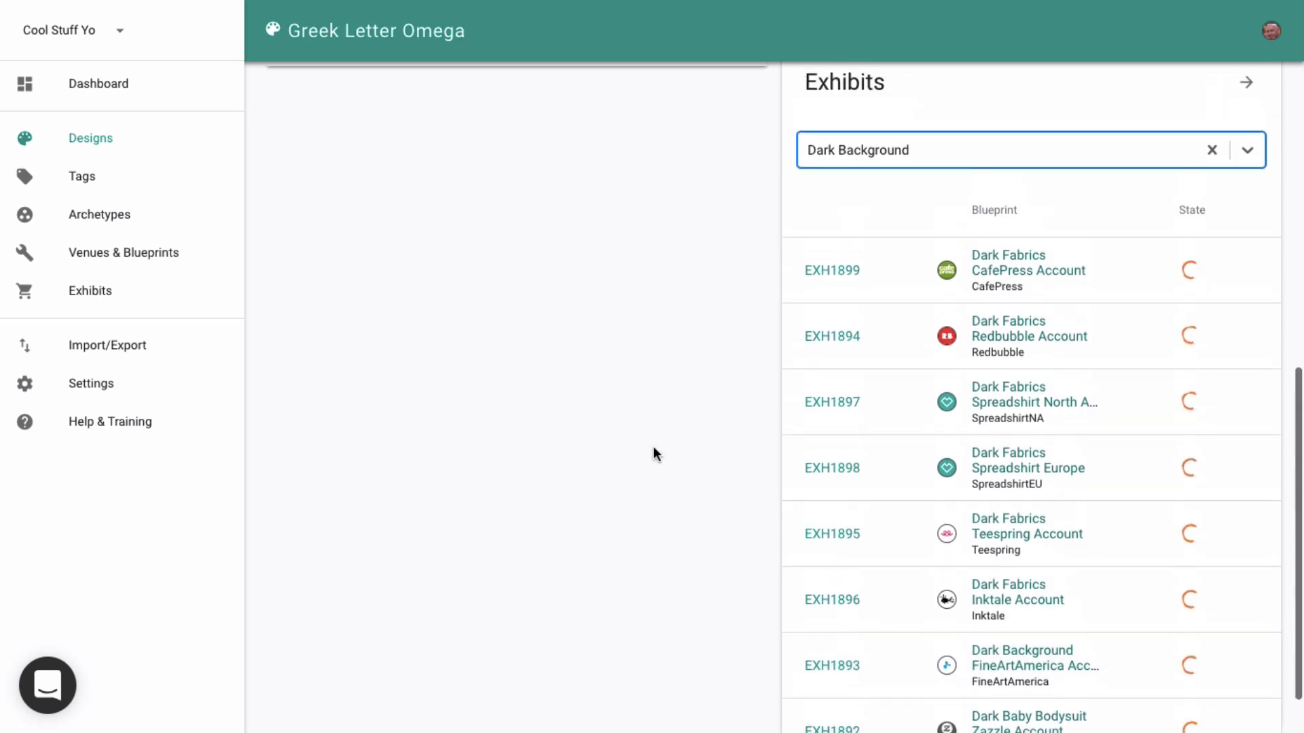
{"action": "left_click", "coordinate": [880, 309]}
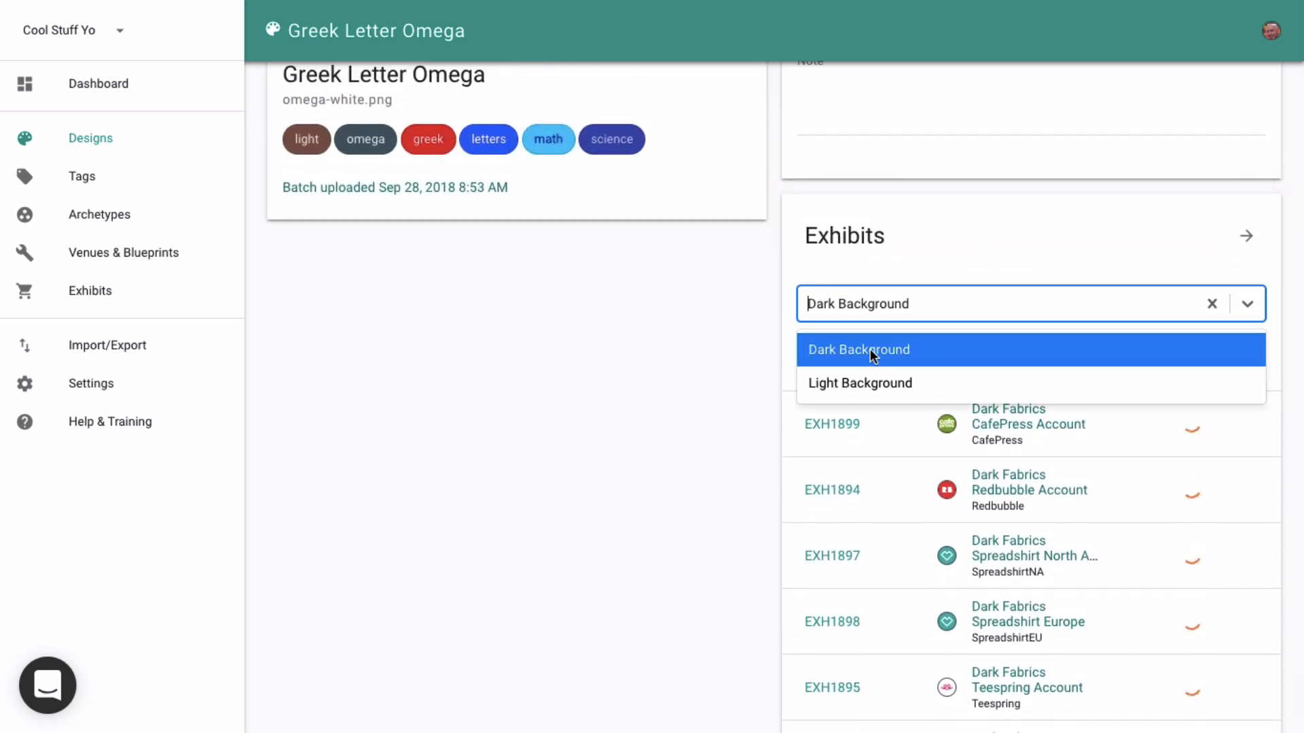
{"action": "left_click", "coordinate": [857, 380]}
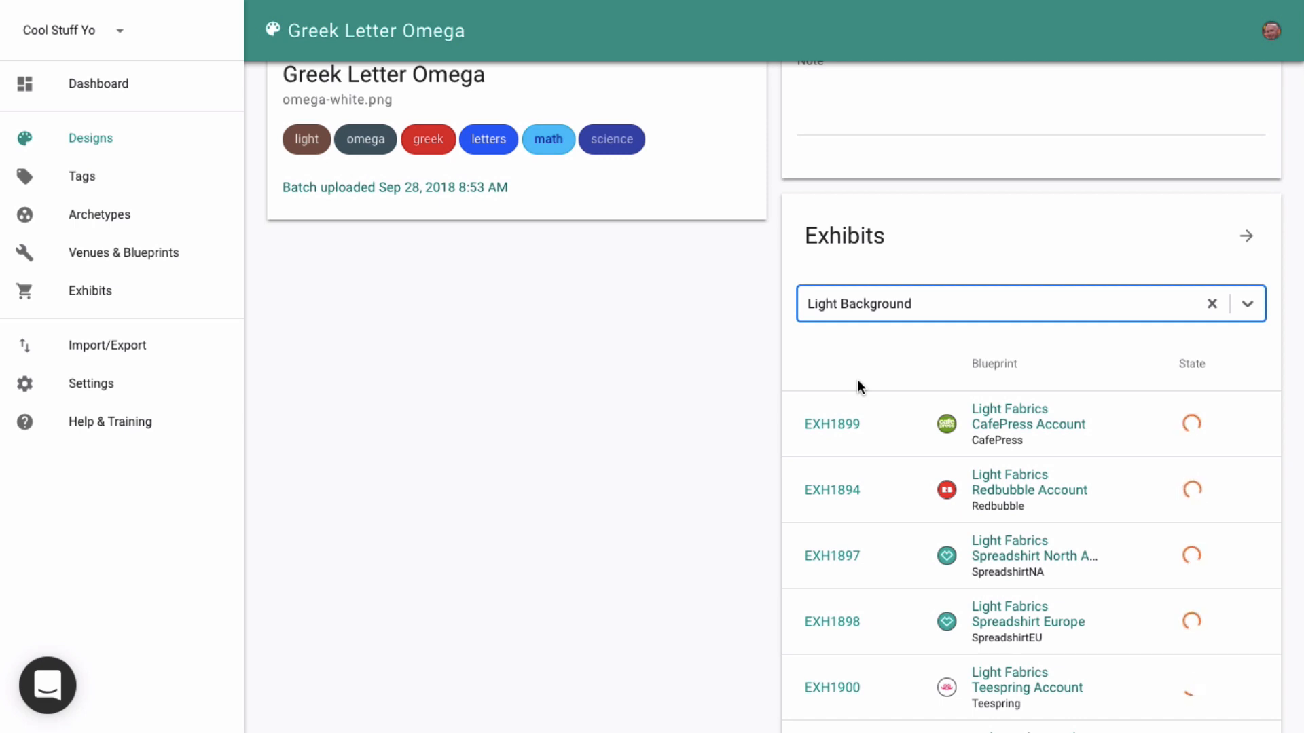
{"action": "scroll", "coordinate": [468, 298], "scroll_direction": "up", "scroll_amount": 10}
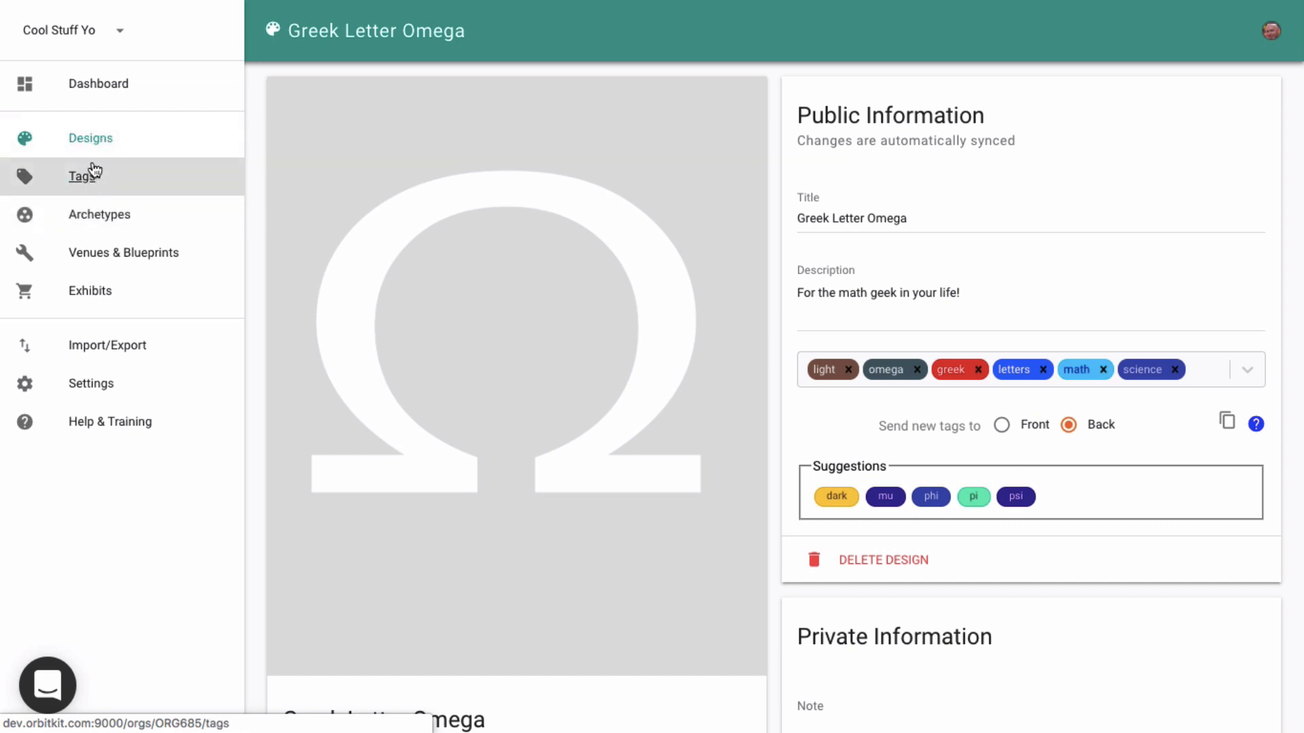
- Filter designs by 'light' and set the archetype of all selected designs to Dark Background
{"action": "left_click", "coordinate": [91, 141]}
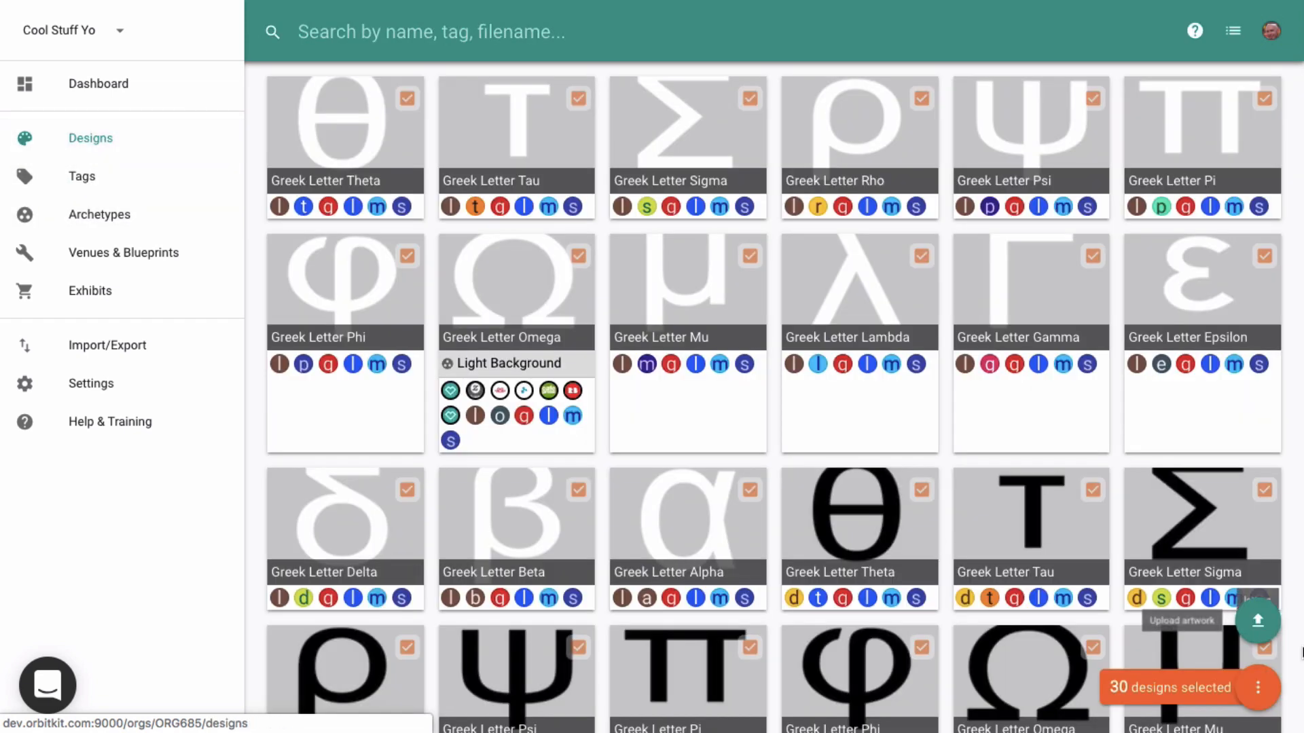
{"action": "left_click", "coordinate": [1259, 685]}
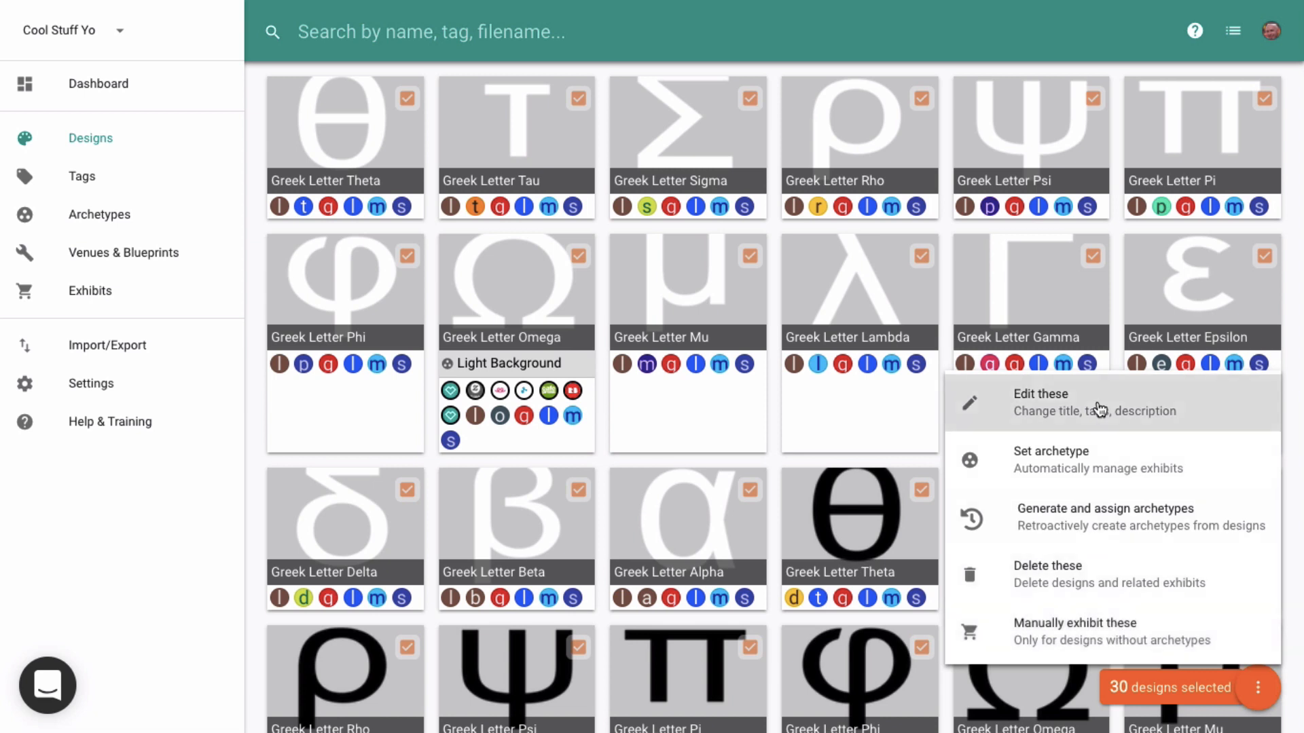
{"action": "left_click", "coordinate": [545, 33]}
{"action": "type", "text": "light"}
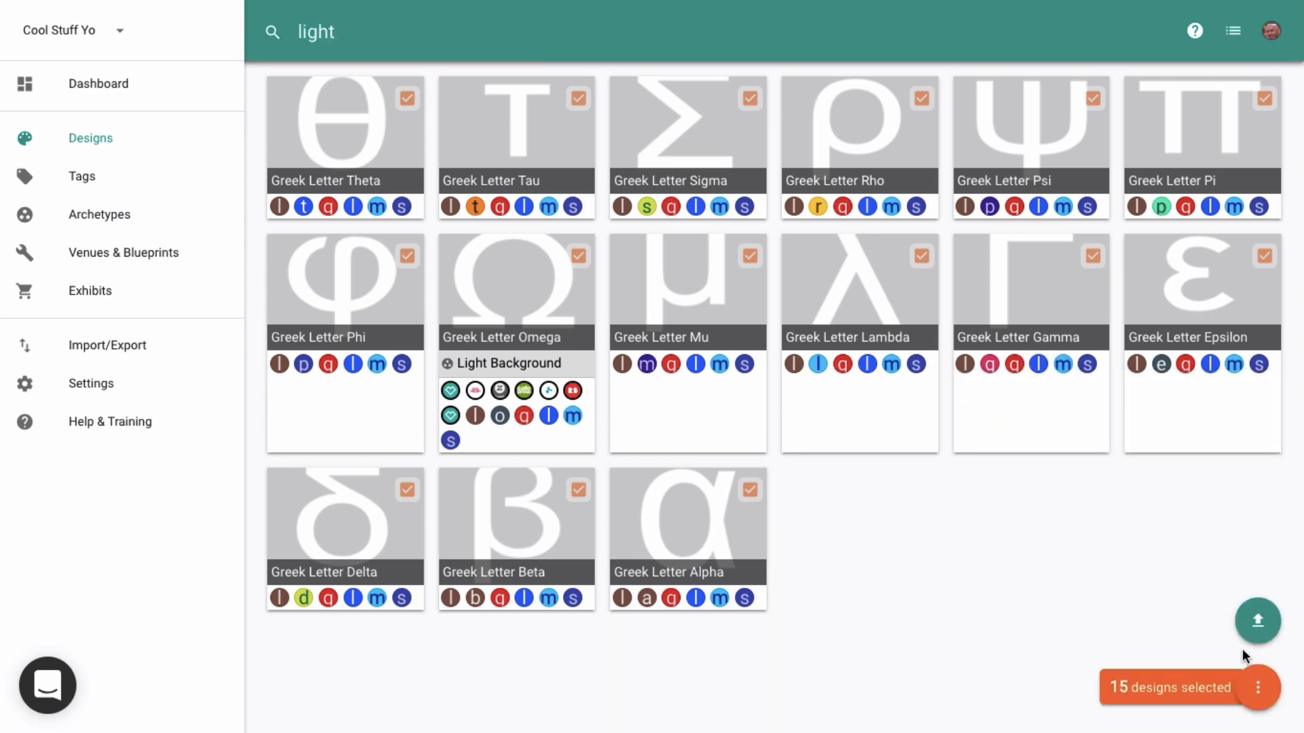
{"action": "left_click", "coordinate": [1259, 687]}
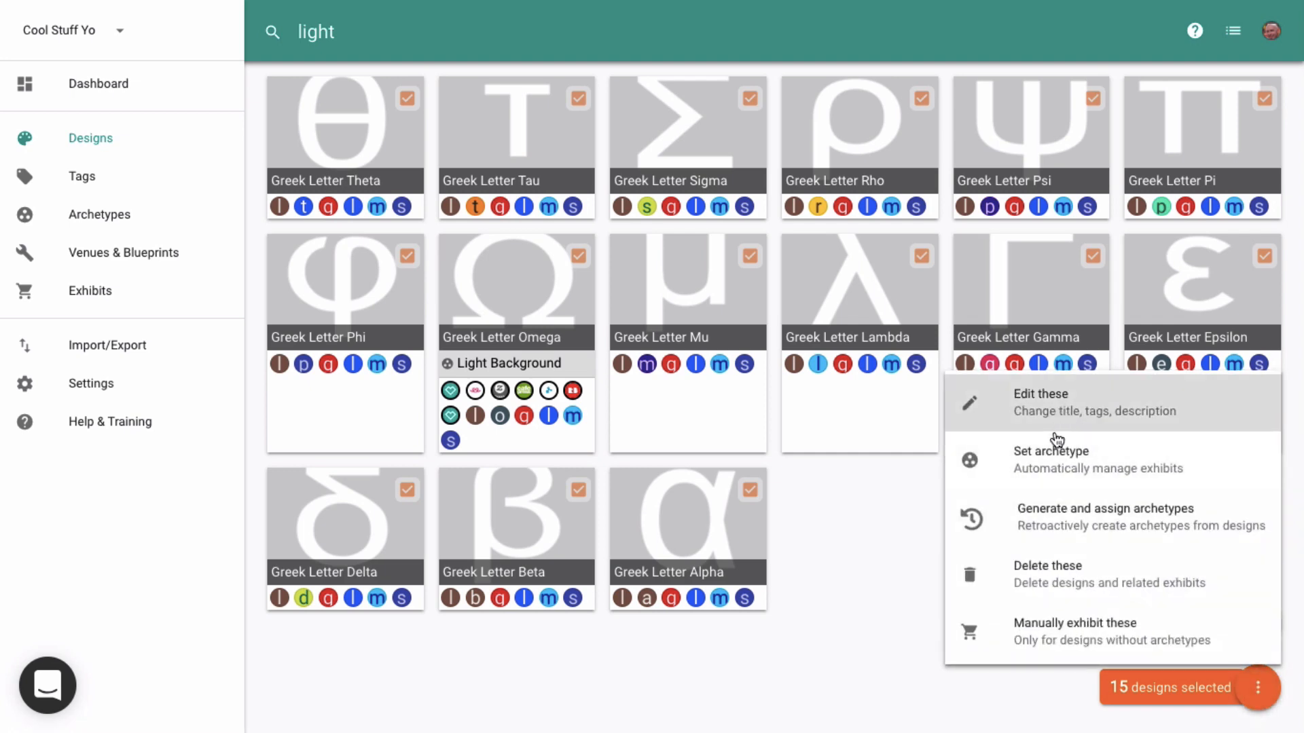
{"action": "left_click", "coordinate": [1030, 453]}
{"action": "left_click", "coordinate": [448, 388]}
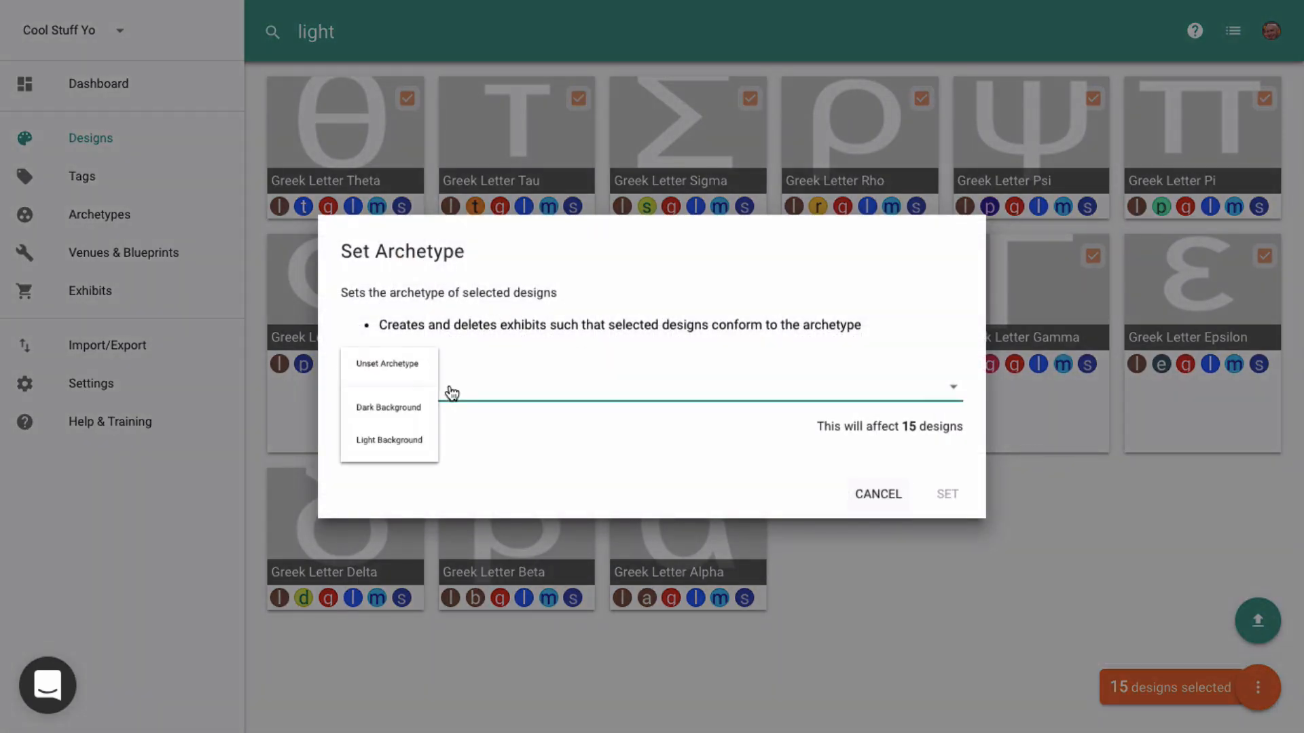
{"action": "left_click", "coordinate": [434, 431]}
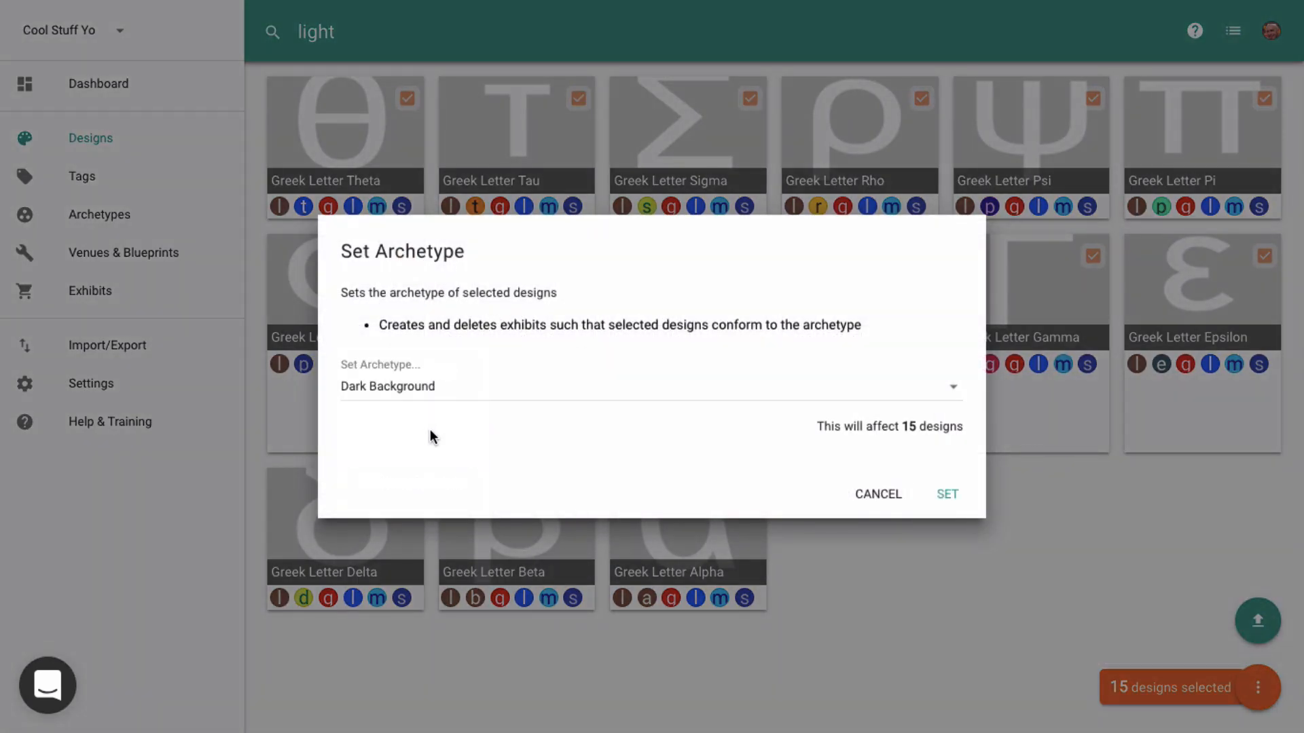
{"action": "left_click", "coordinate": [948, 495]}
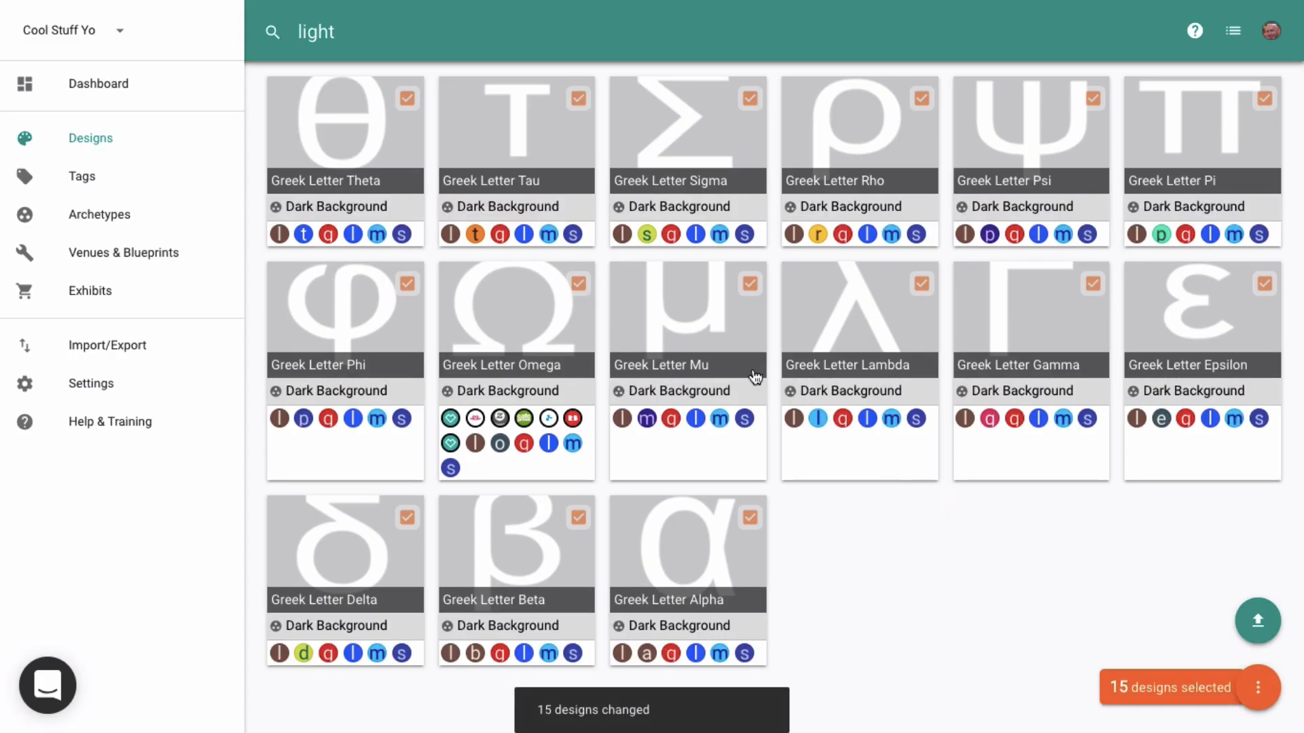
- Filter designs by 'dark'
{"action": "mouse_move", "coordinate": [357, 27]}
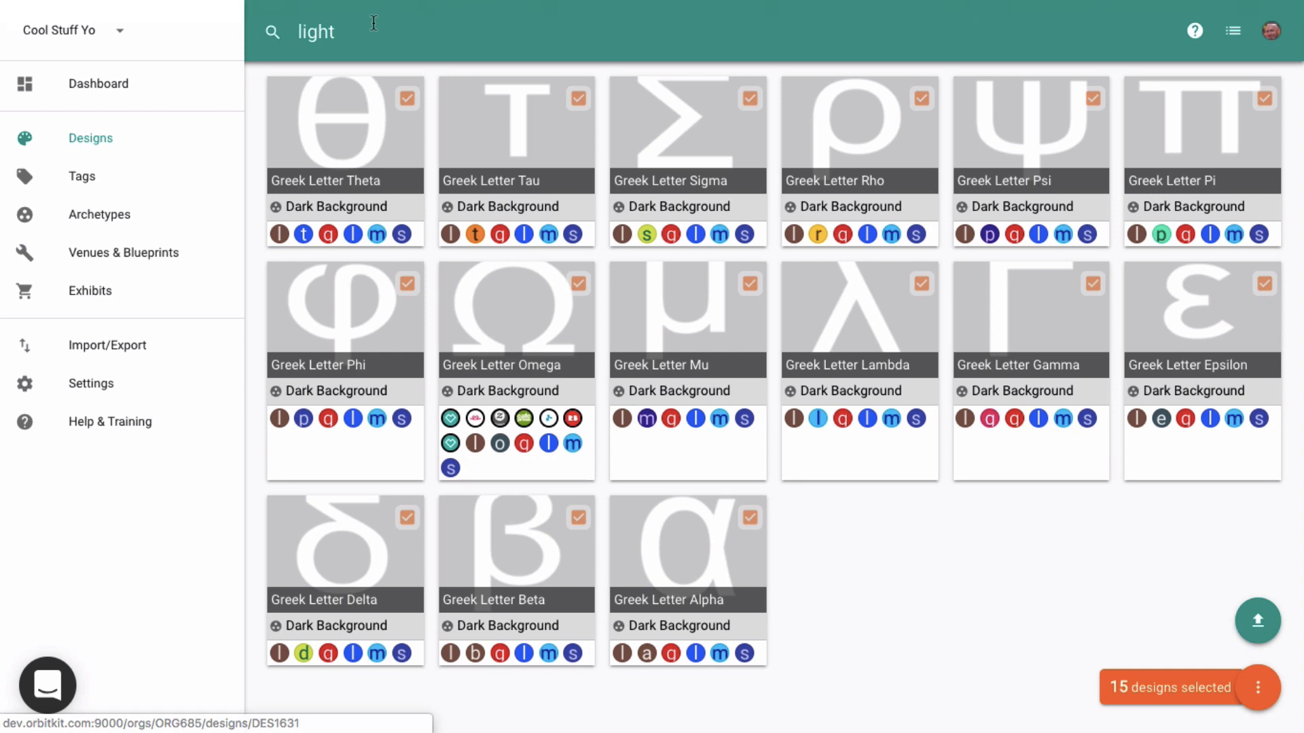
{"action": "double_click", "coordinate": [371, 31]}
{"action": "type", "text": "dark"}
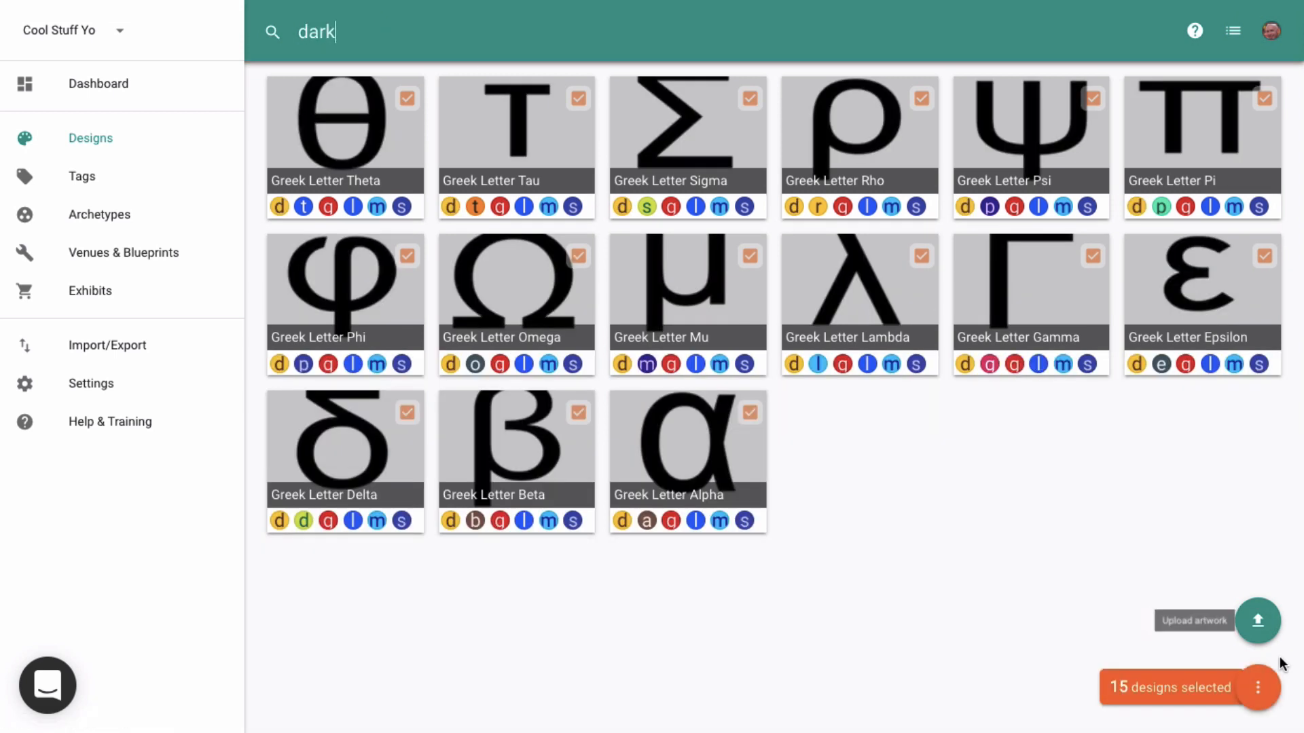
{"action": "left_click", "coordinate": [1263, 687]}
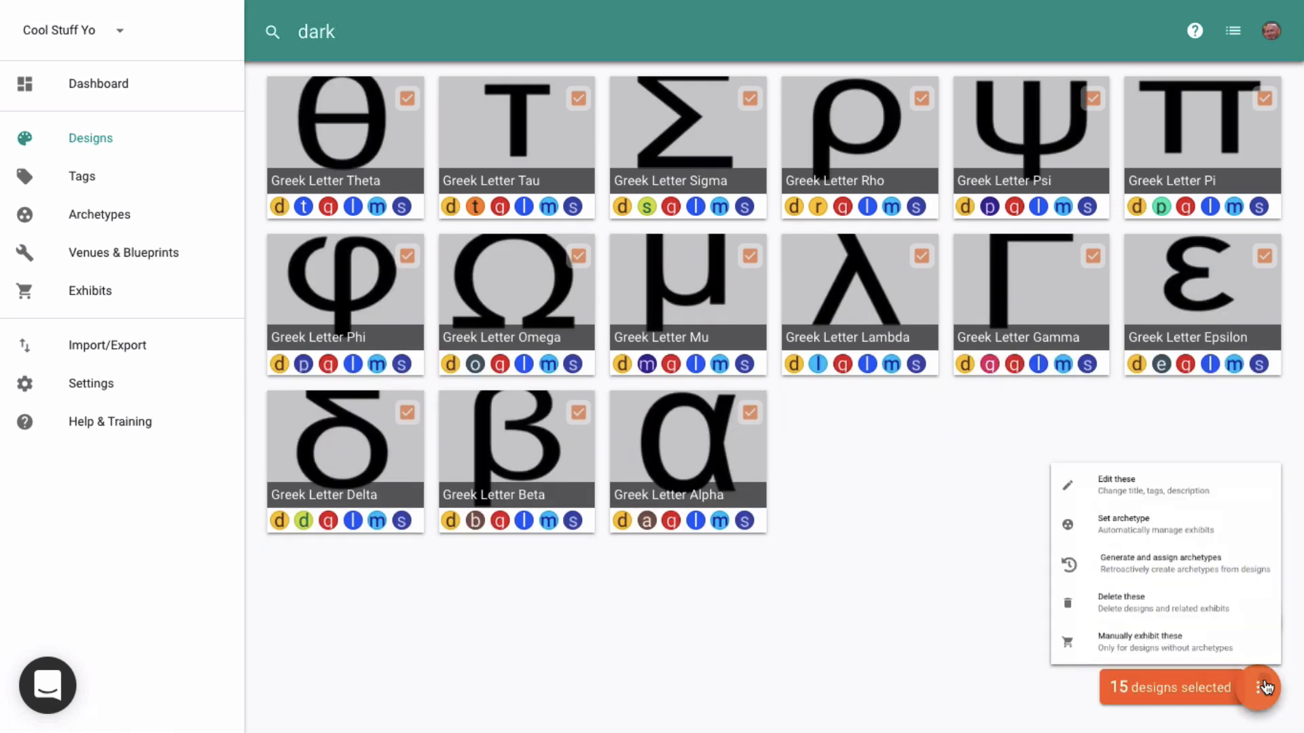
{"action": "left_click", "coordinate": [1181, 629]}
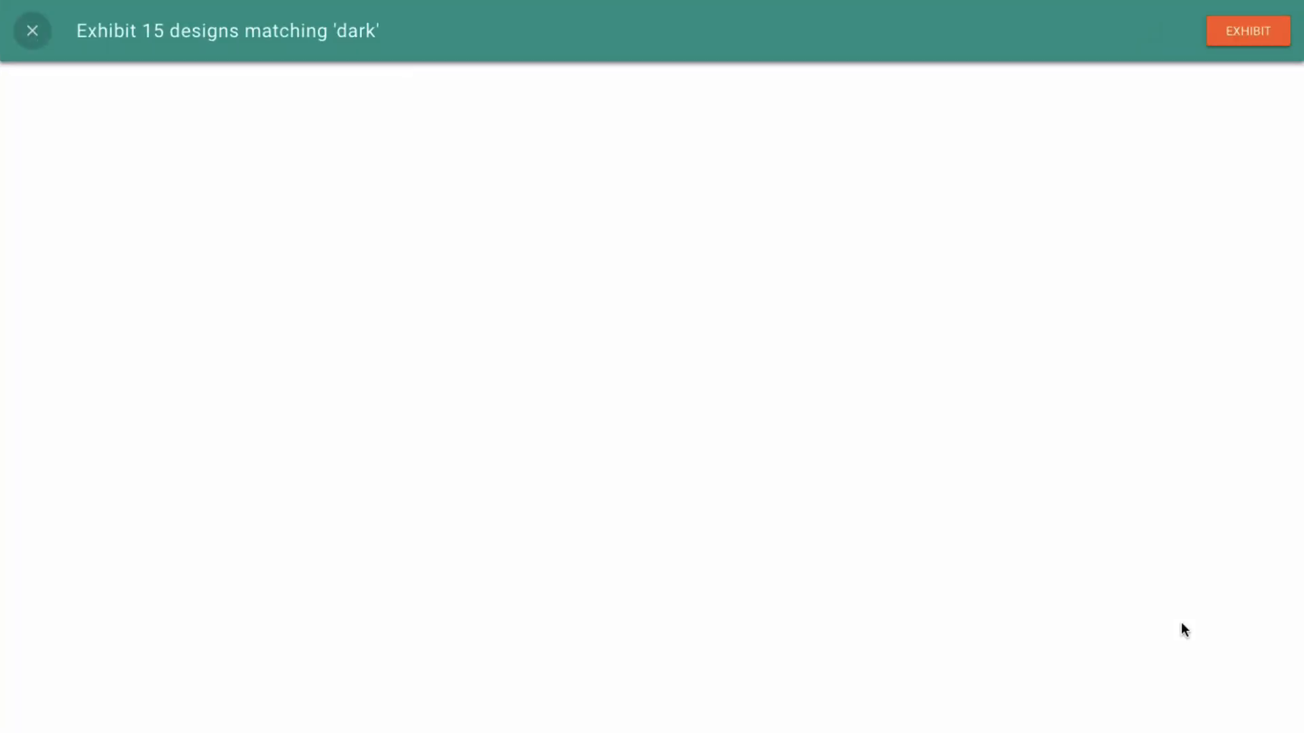
{"action": "key", "text": "Escape"}
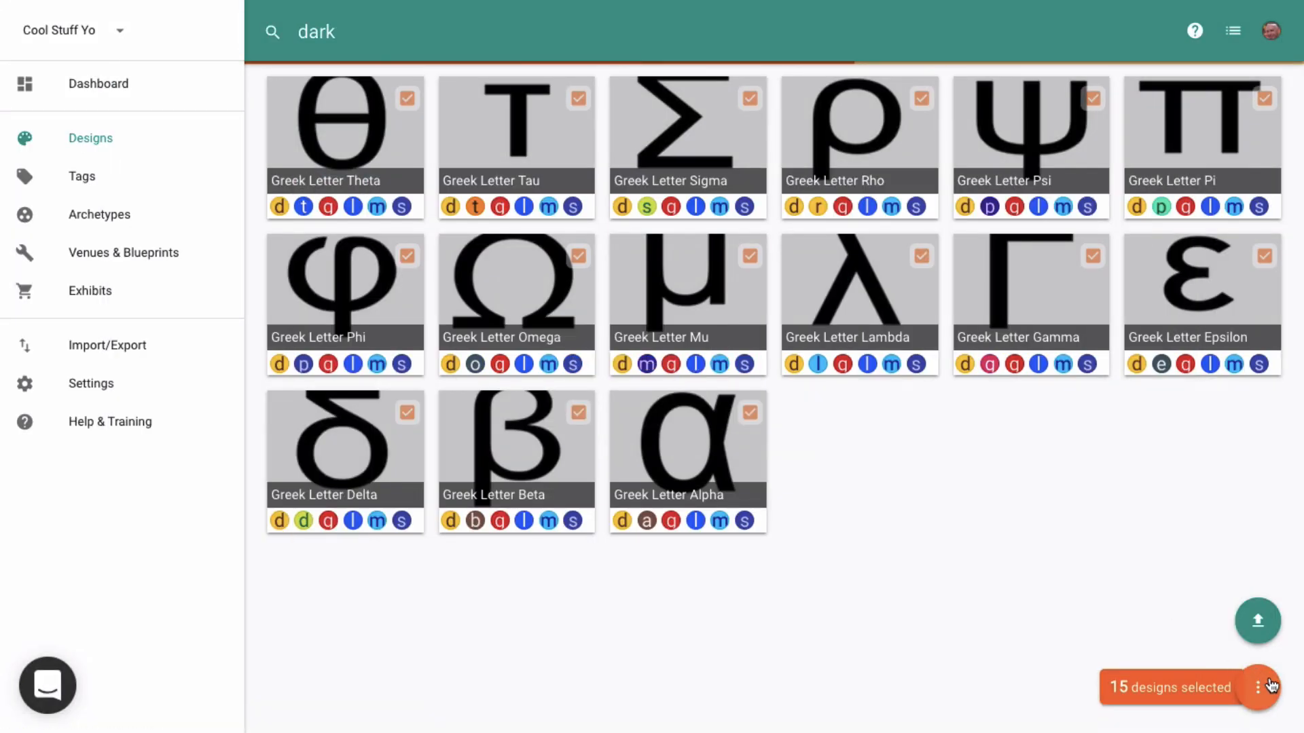
- Set the archetype of all selected 'dark'-filtered designs to Light Background
{"action": "left_click", "coordinate": [1263, 688]}
{"action": "left_click", "coordinate": [1054, 469]}
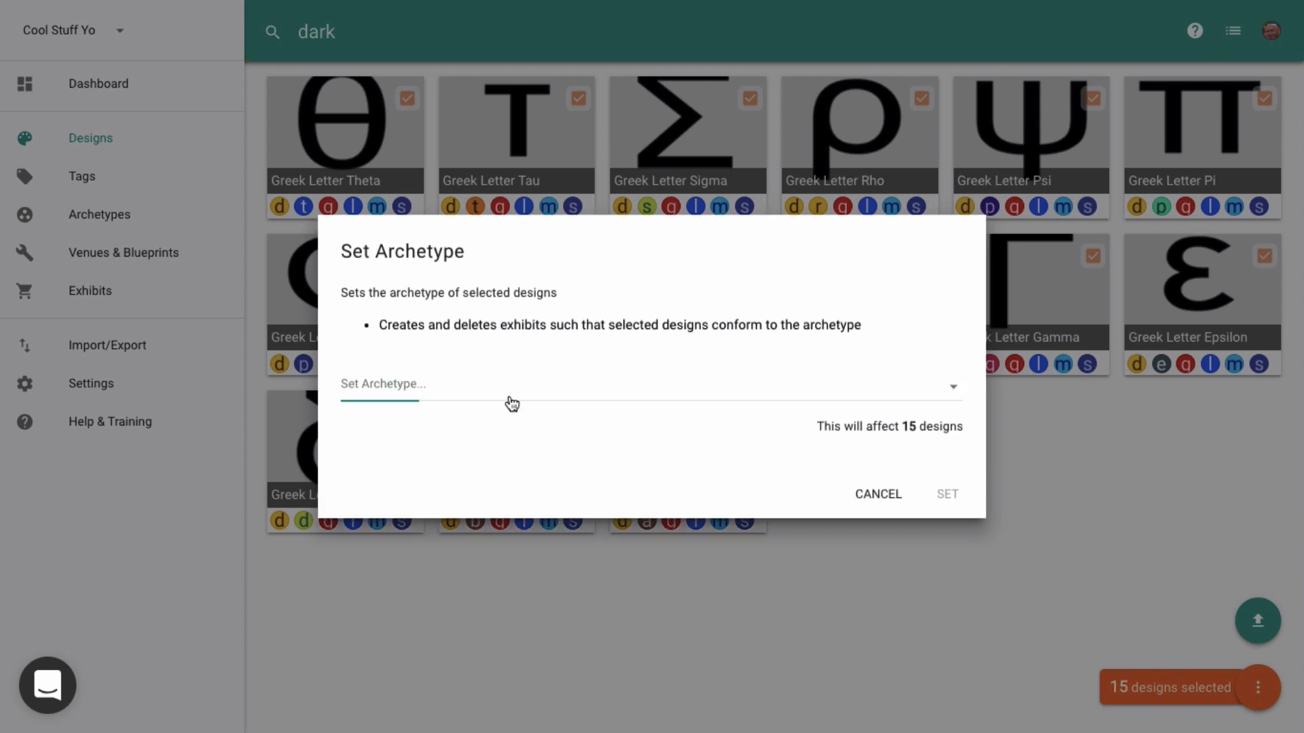
{"action": "left_click", "coordinate": [512, 404]}
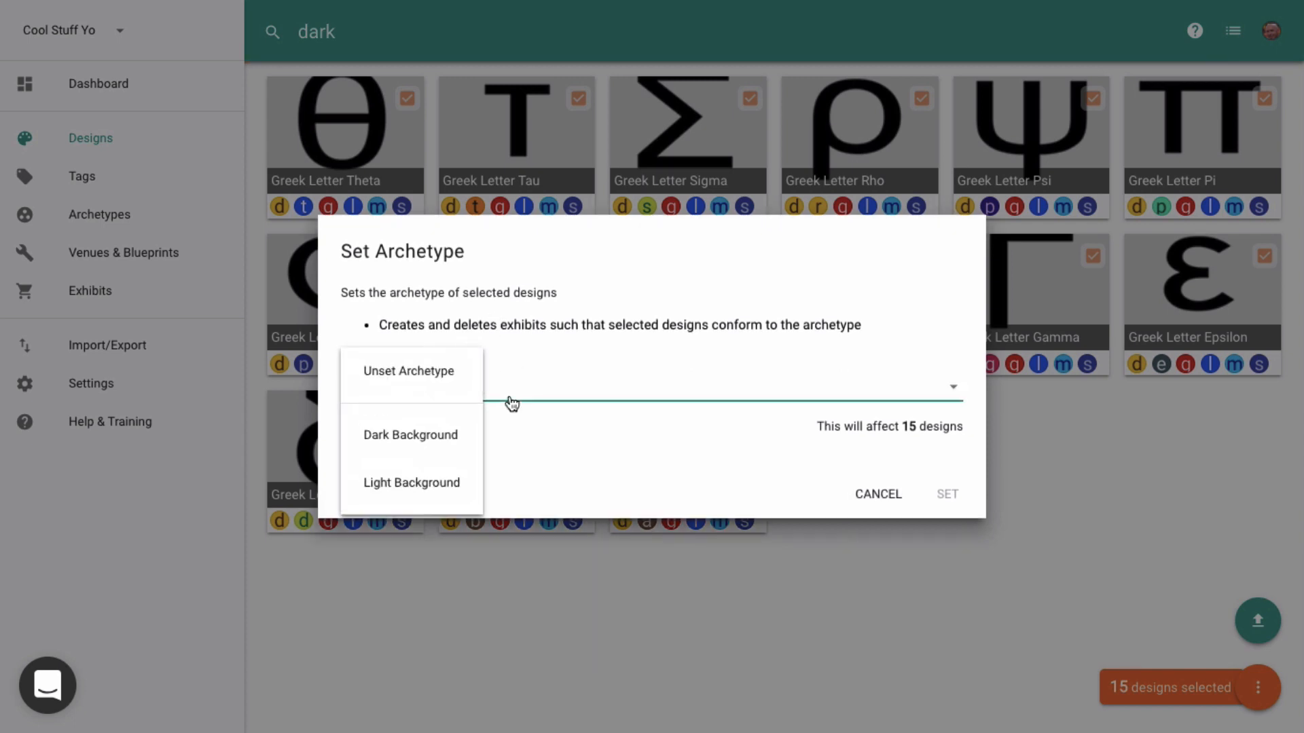
{"action": "left_click", "coordinate": [441, 482]}
{"action": "left_click", "coordinate": [941, 496]}
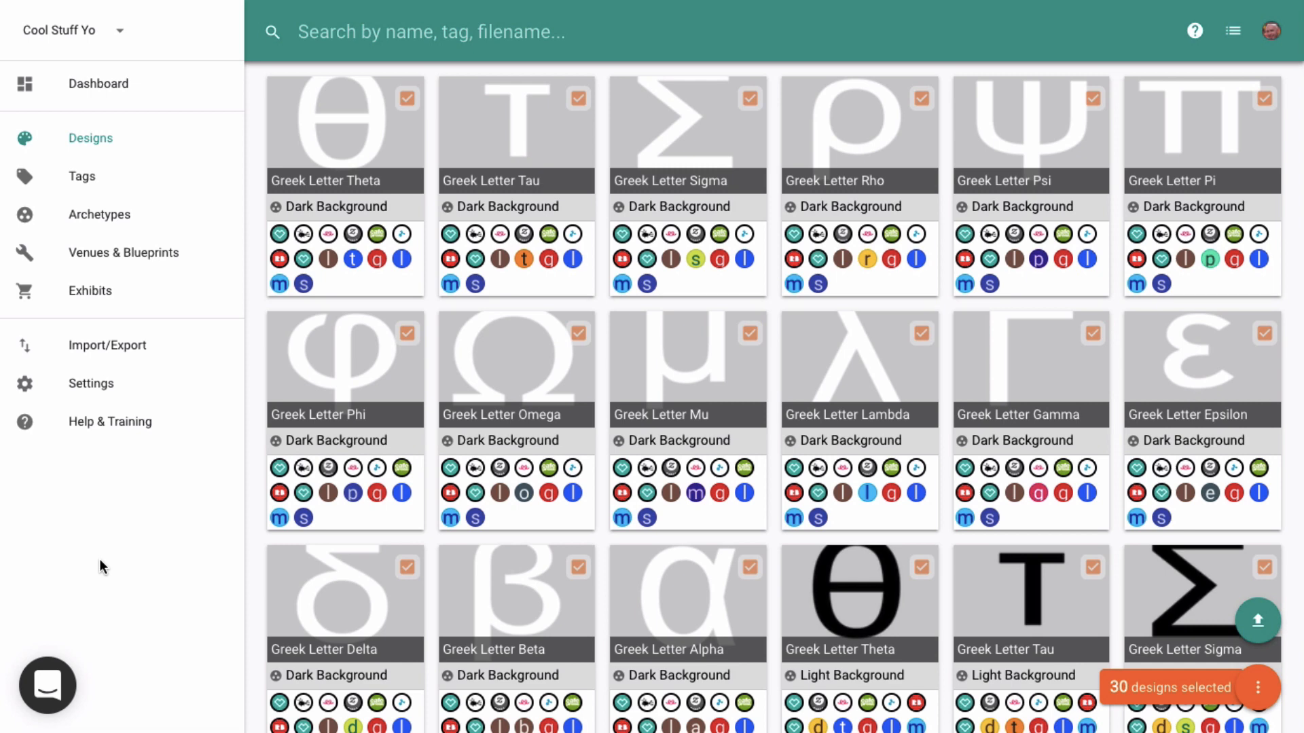
- Add the Zazzle Dark Mens Shirt and Dark Mens Shirt Both Sides blueprints to the Dark Background archetype and save
{"action": "left_click", "coordinate": [132, 261]}
{"action": "left_click", "coordinate": [103, 226]}
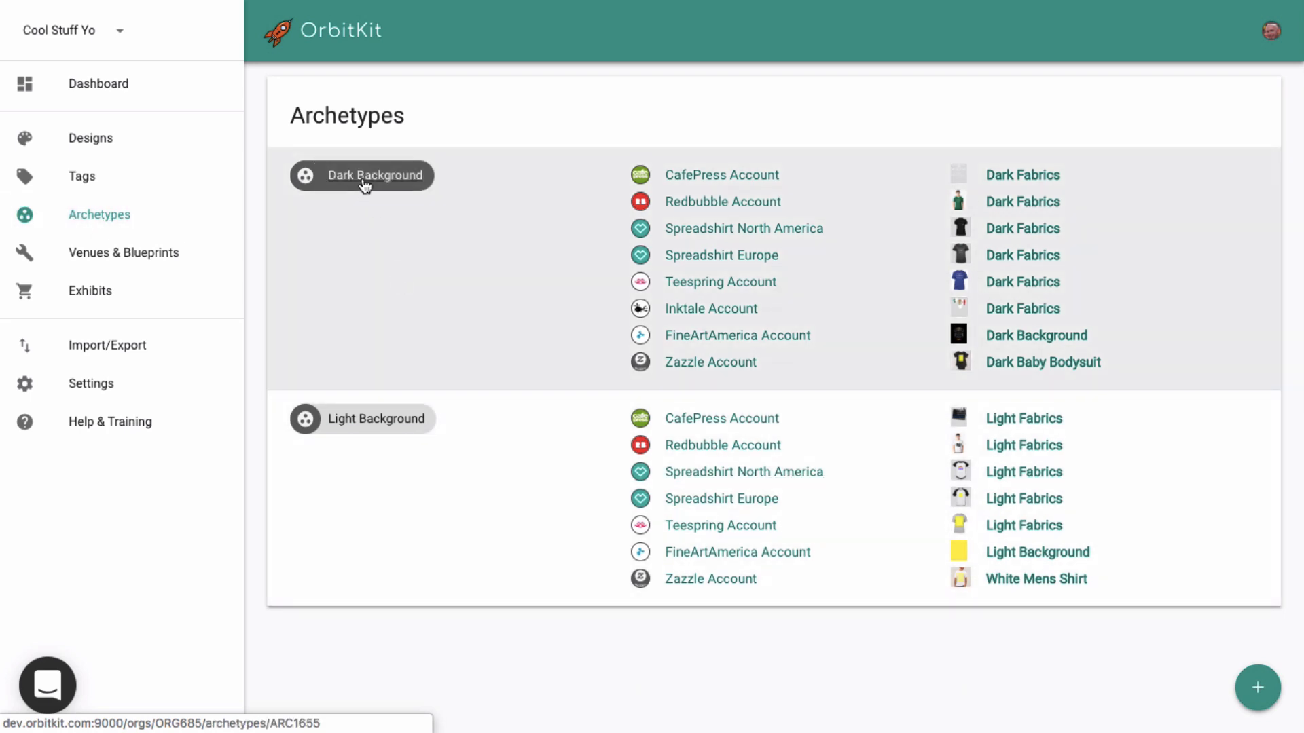
{"action": "left_click", "coordinate": [364, 181]}
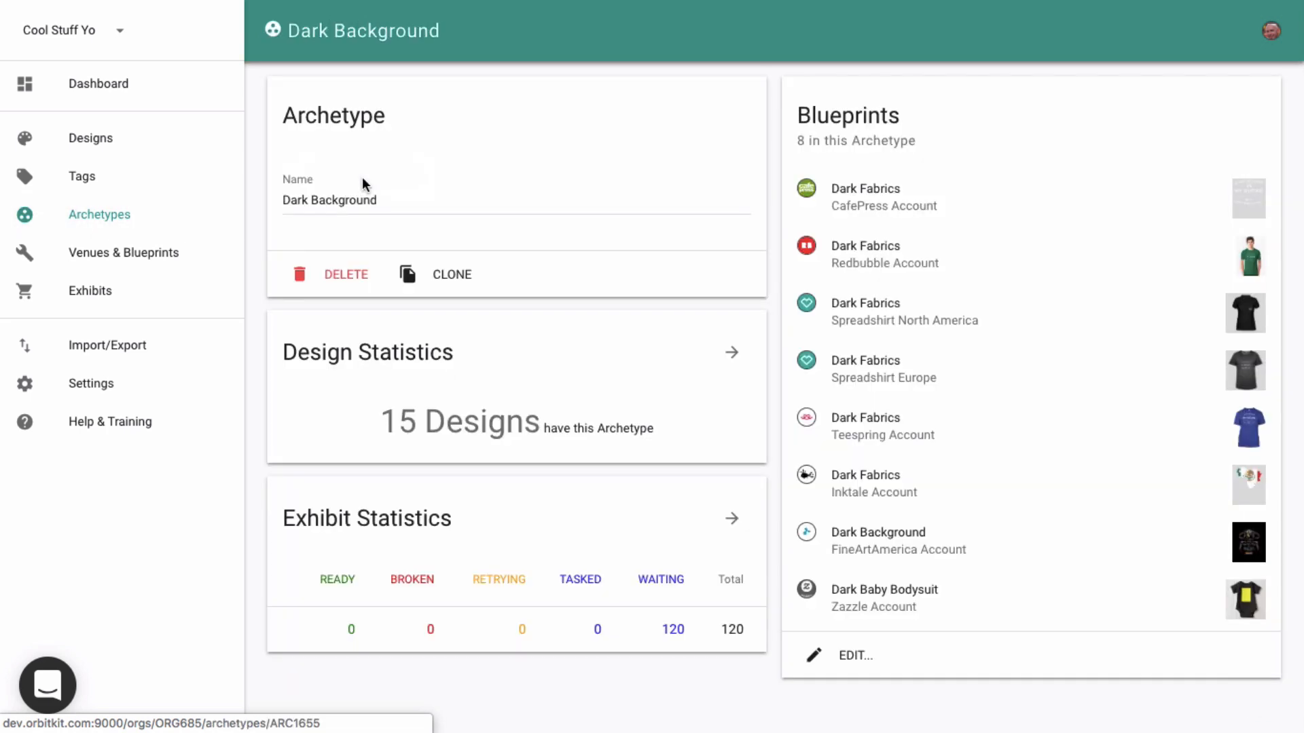
{"action": "left_click", "coordinate": [859, 658]}
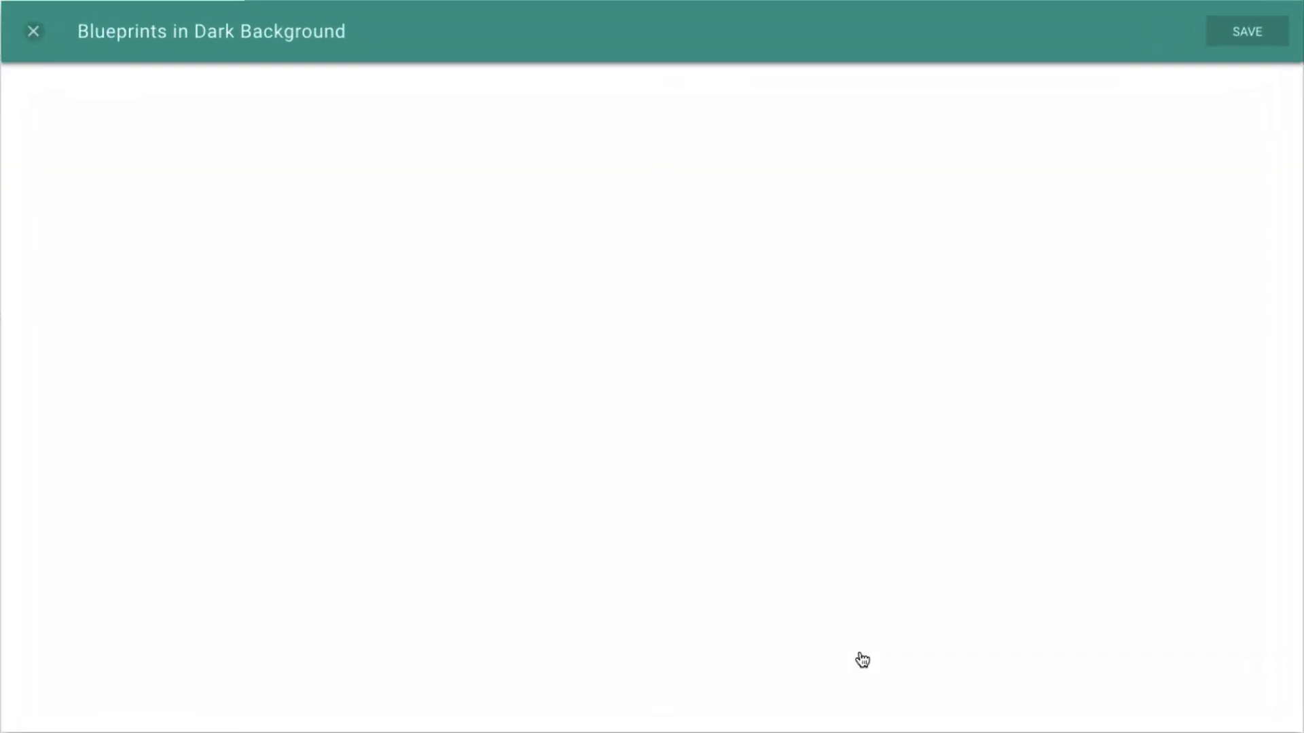
{"action": "scroll", "coordinate": [492, 569], "scroll_direction": "down", "scroll_amount": 5}
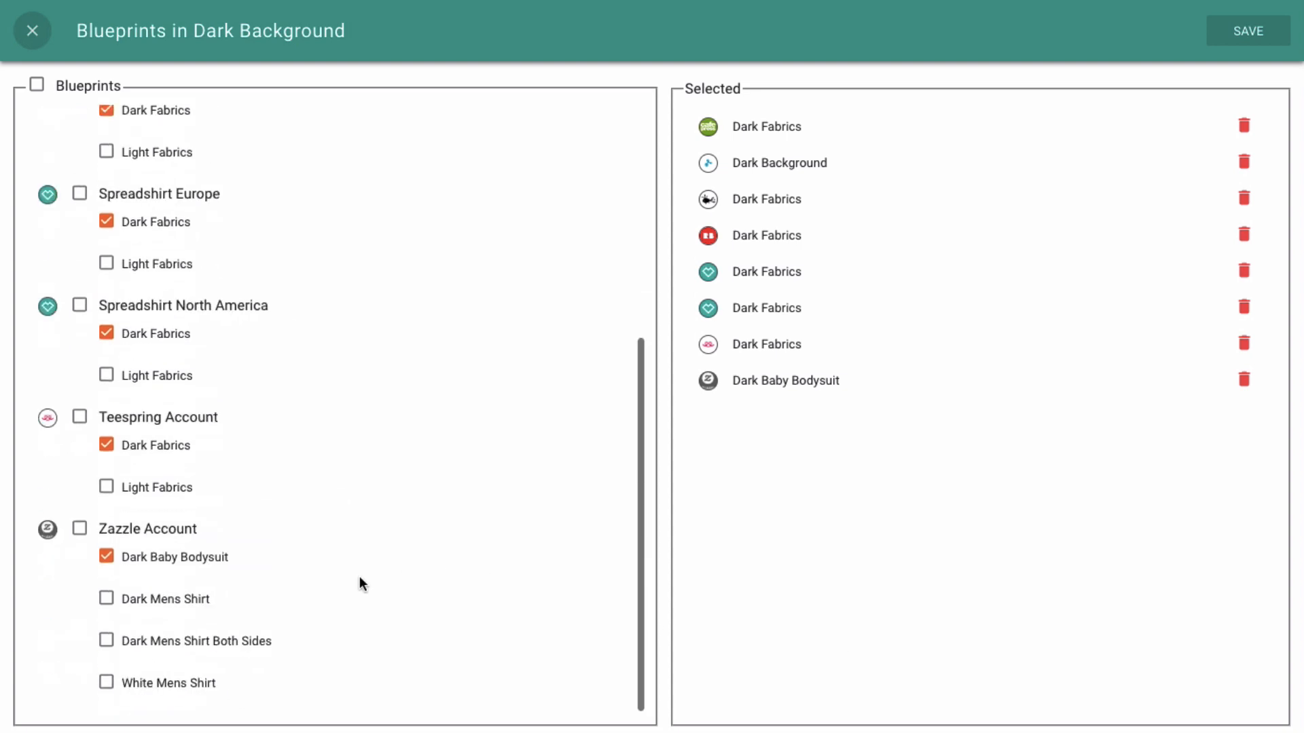
{"action": "left_click", "coordinate": [106, 601]}
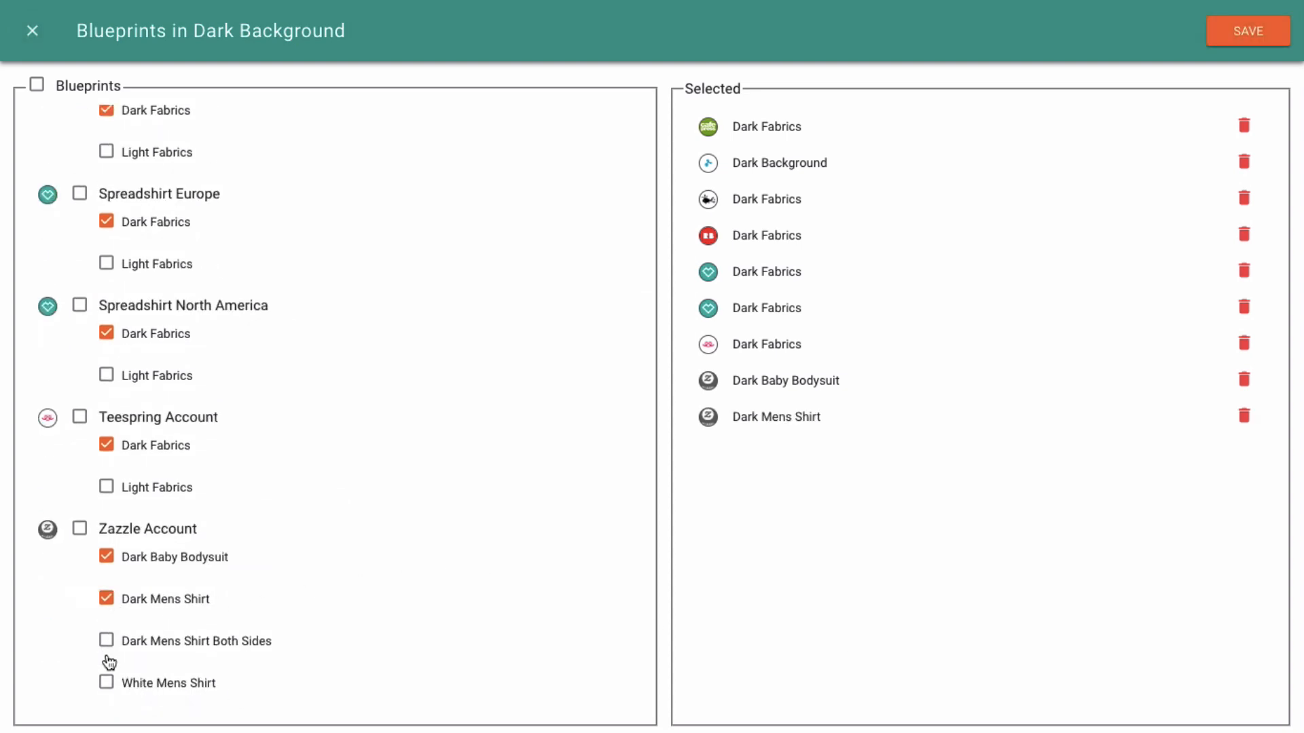
{"action": "left_click", "coordinate": [106, 638]}
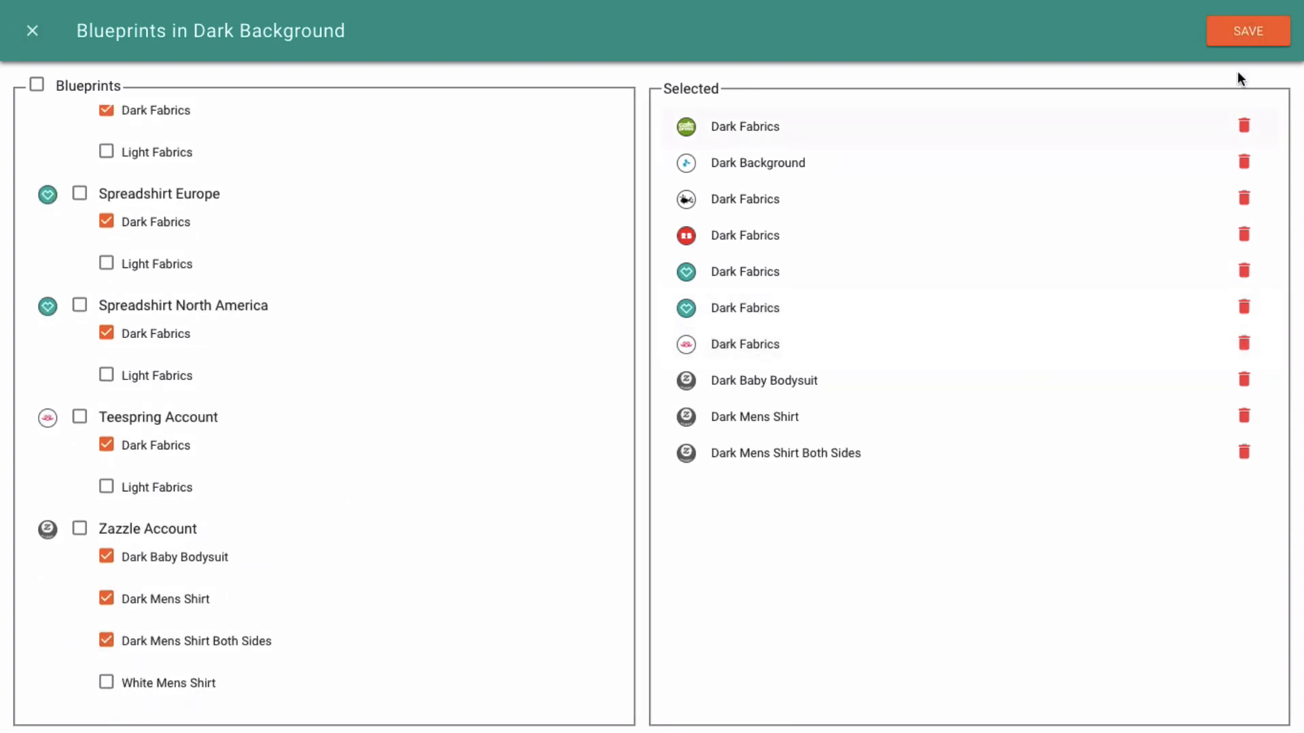
{"action": "left_click", "coordinate": [1247, 34]}
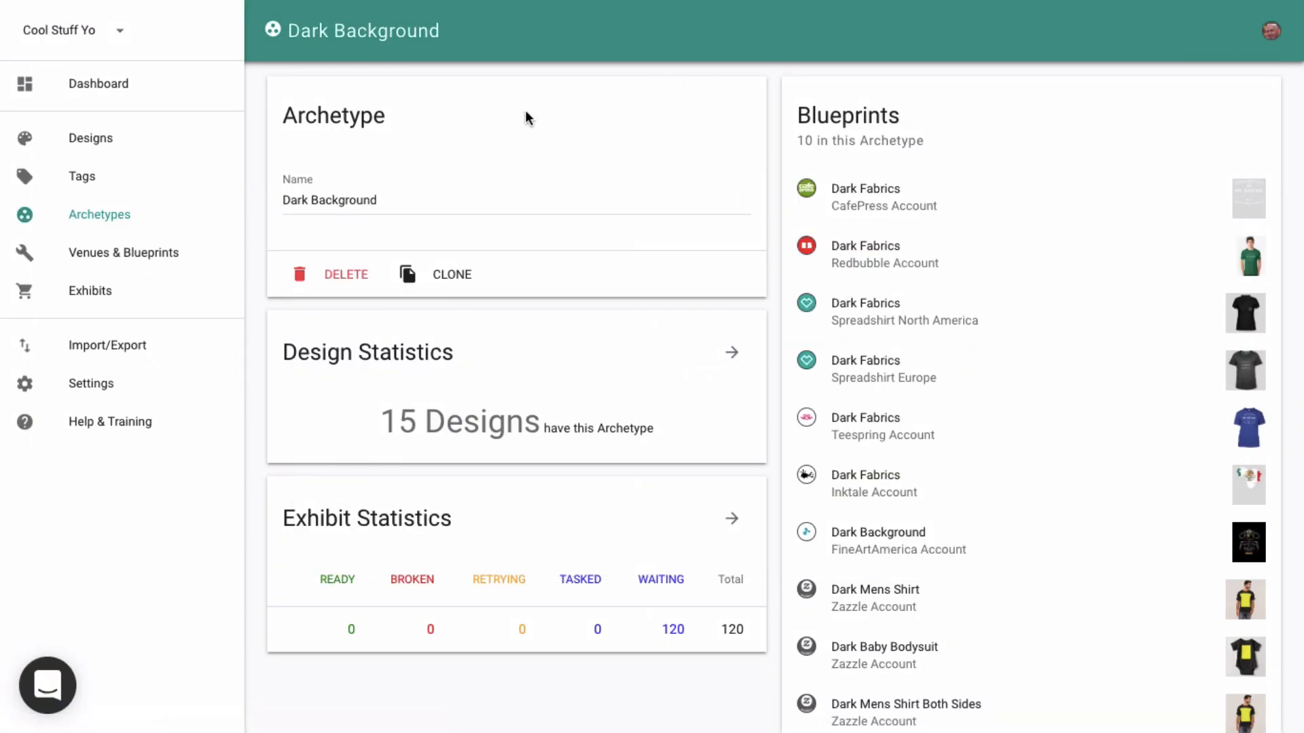
- Open the Greek Letter Theta design and review its list of exhibits
{"action": "left_click", "coordinate": [100, 138]}
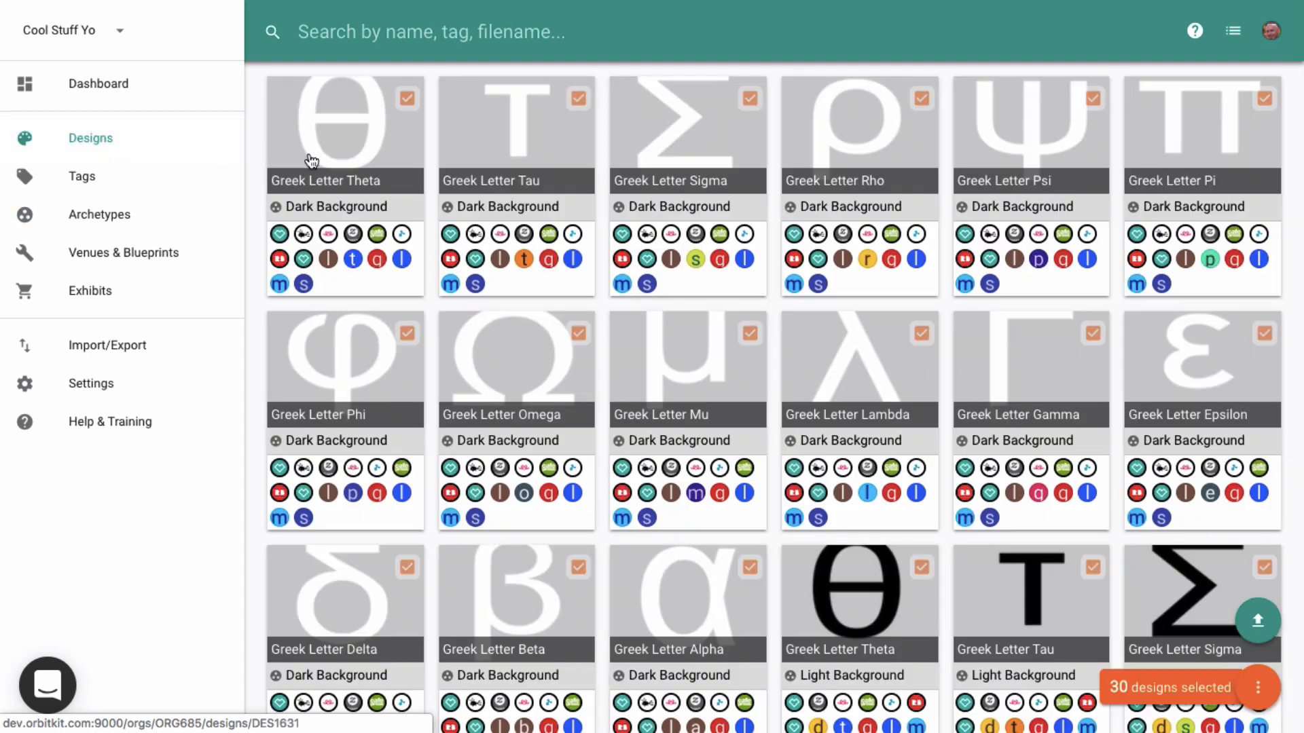
{"action": "left_click", "coordinate": [335, 133]}
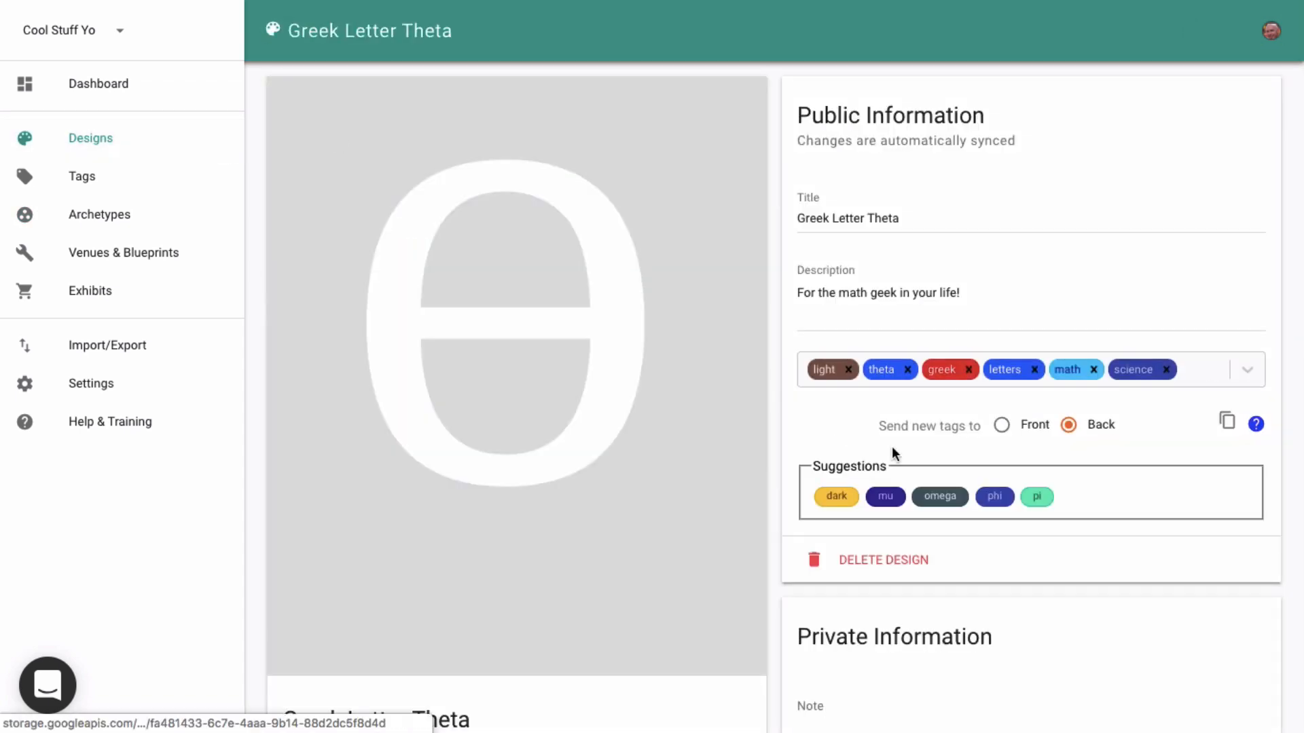
{"action": "scroll", "coordinate": [978, 501], "scroll_direction": "down", "scroll_amount": 10}
{"action": "scroll", "coordinate": [983, 502], "scroll_direction": "down", "scroll_amount": 3}
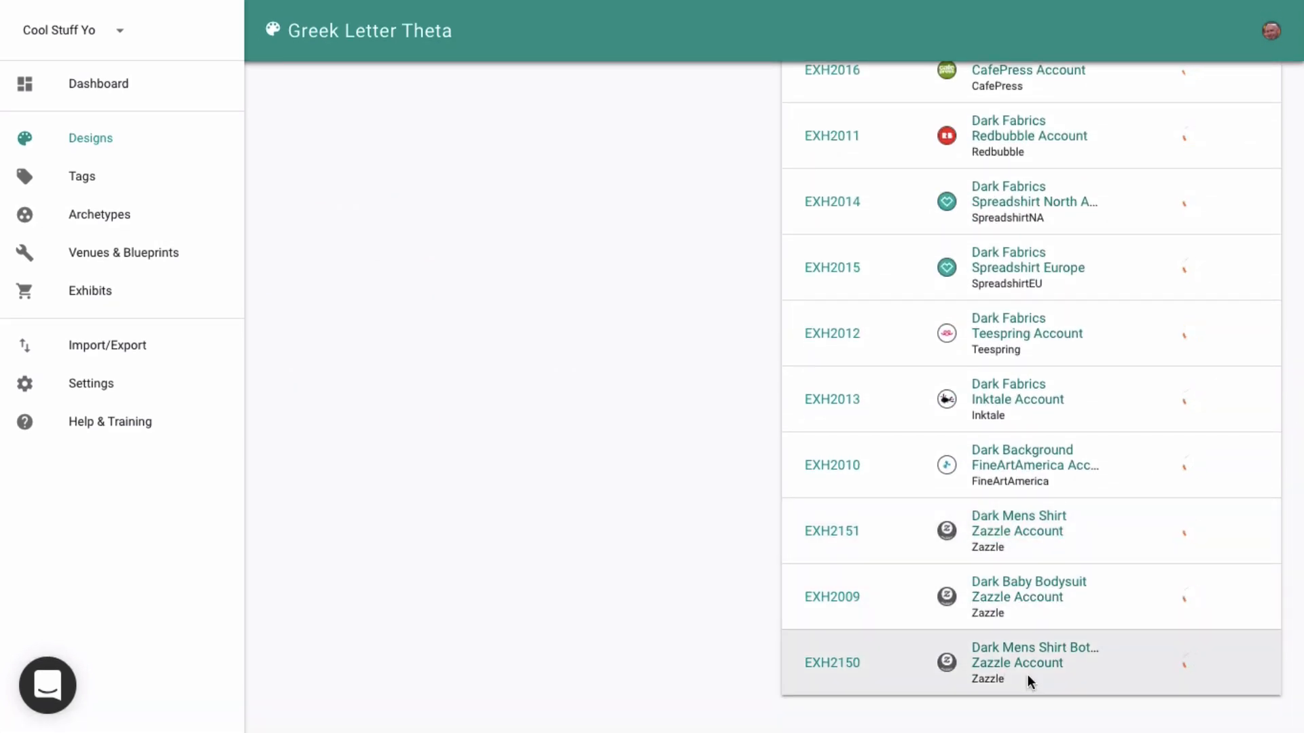
- Filter the designs by archetype using Dark Fabrics, Light Fabrics, any archetype set, and no archetype set in turn
{"action": "left_click", "coordinate": [124, 147]}
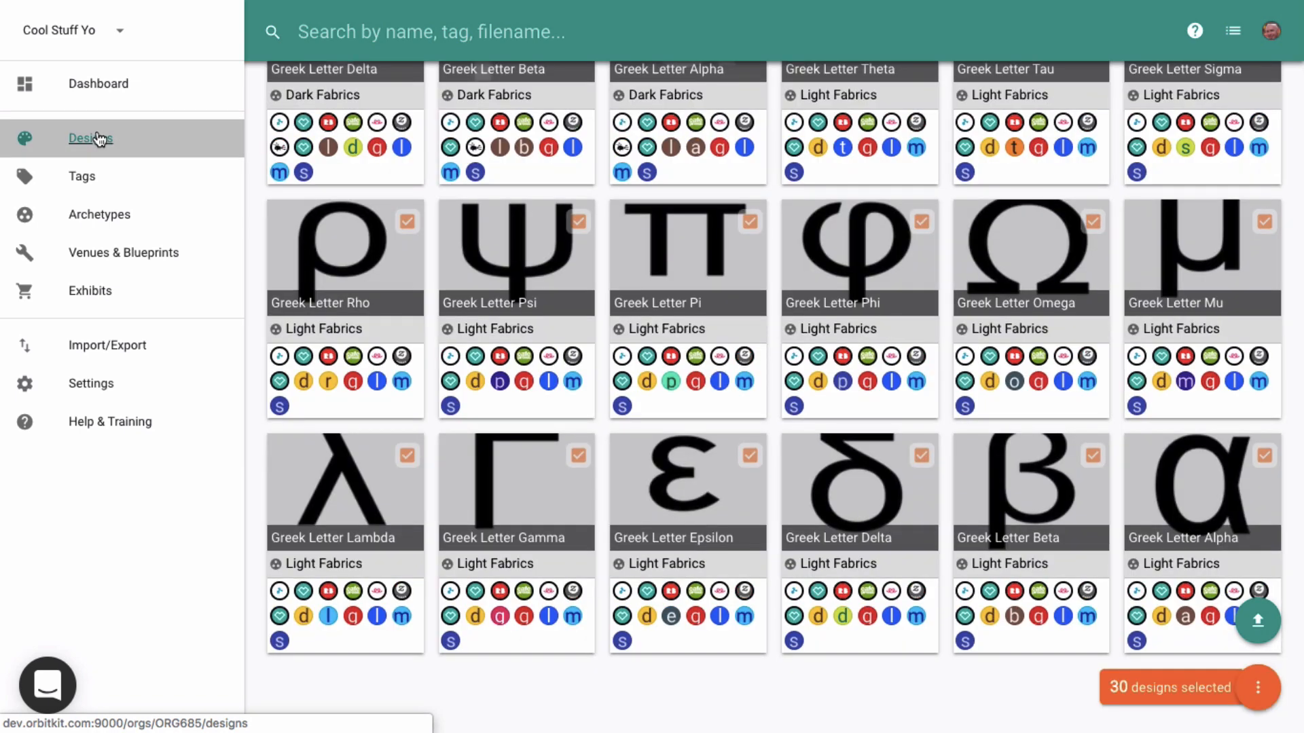
{"action": "left_click", "coordinate": [1196, 31]}
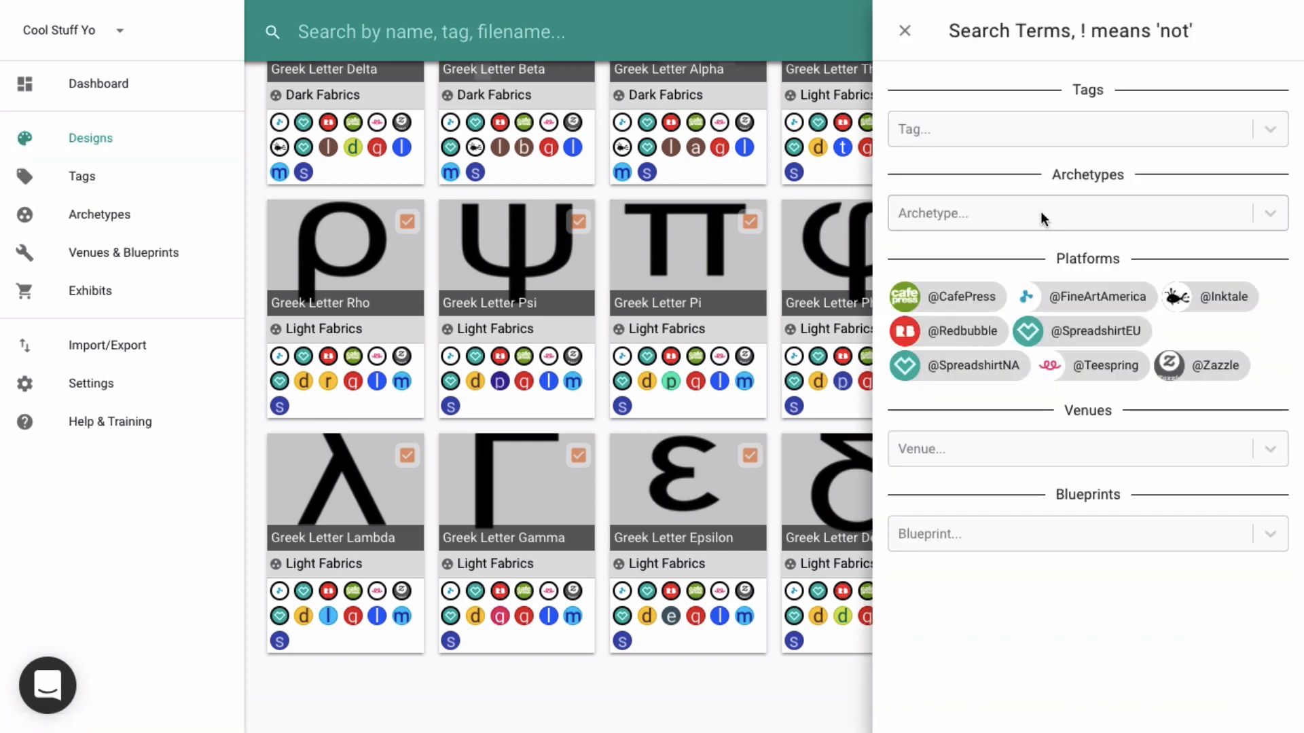
{"action": "left_click", "coordinate": [1040, 214]}
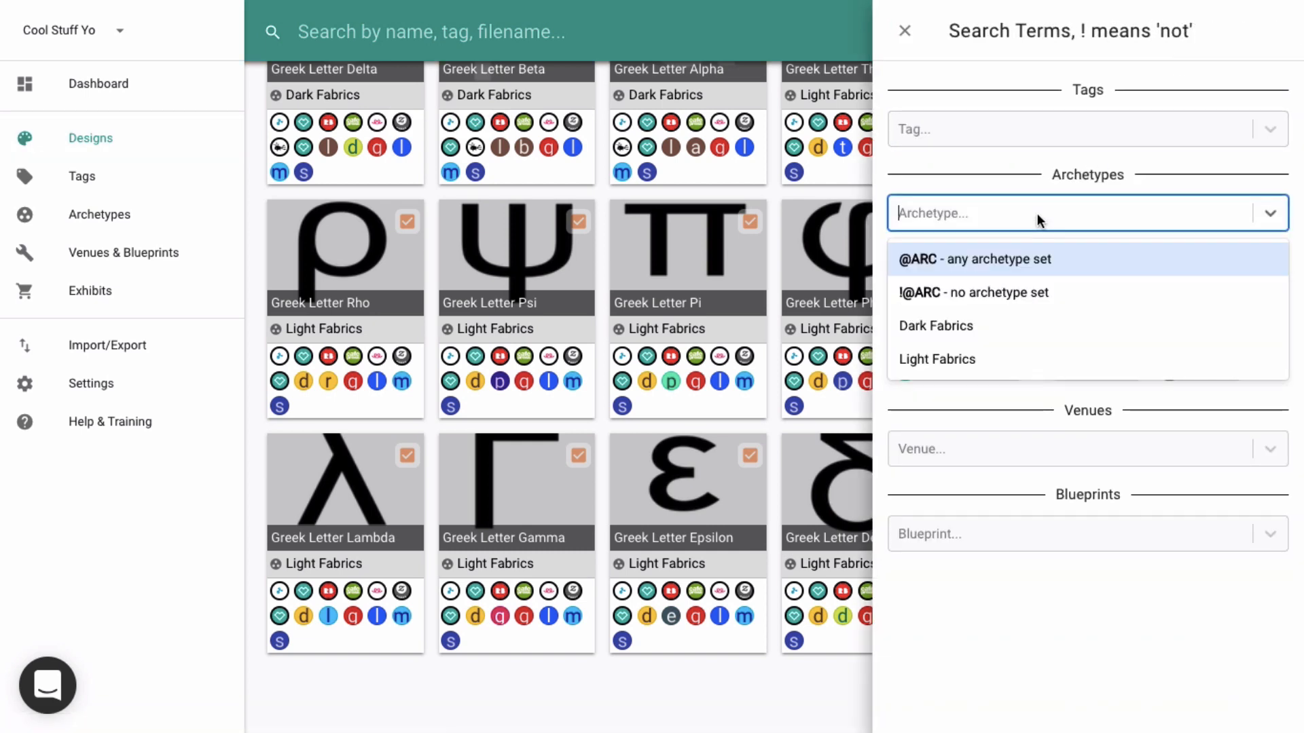
{"action": "left_click", "coordinate": [948, 326]}
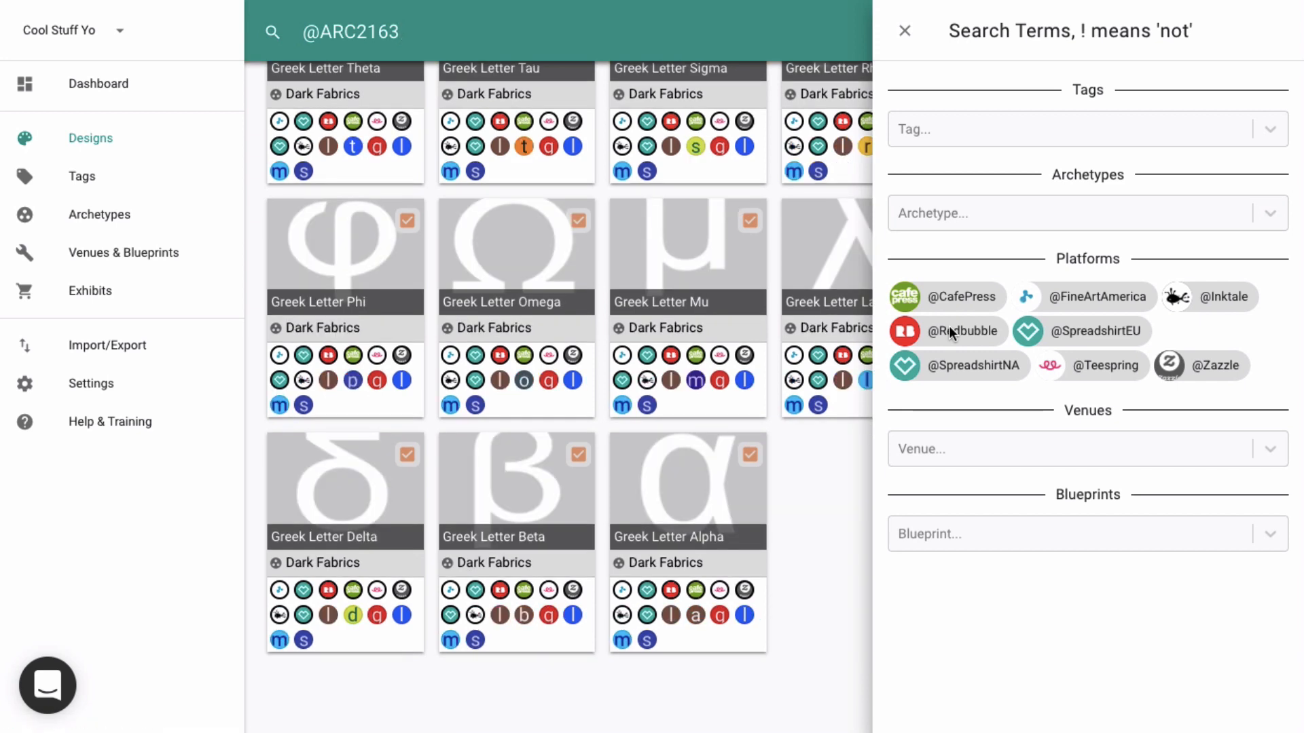
{"action": "left_click", "coordinate": [964, 218]}
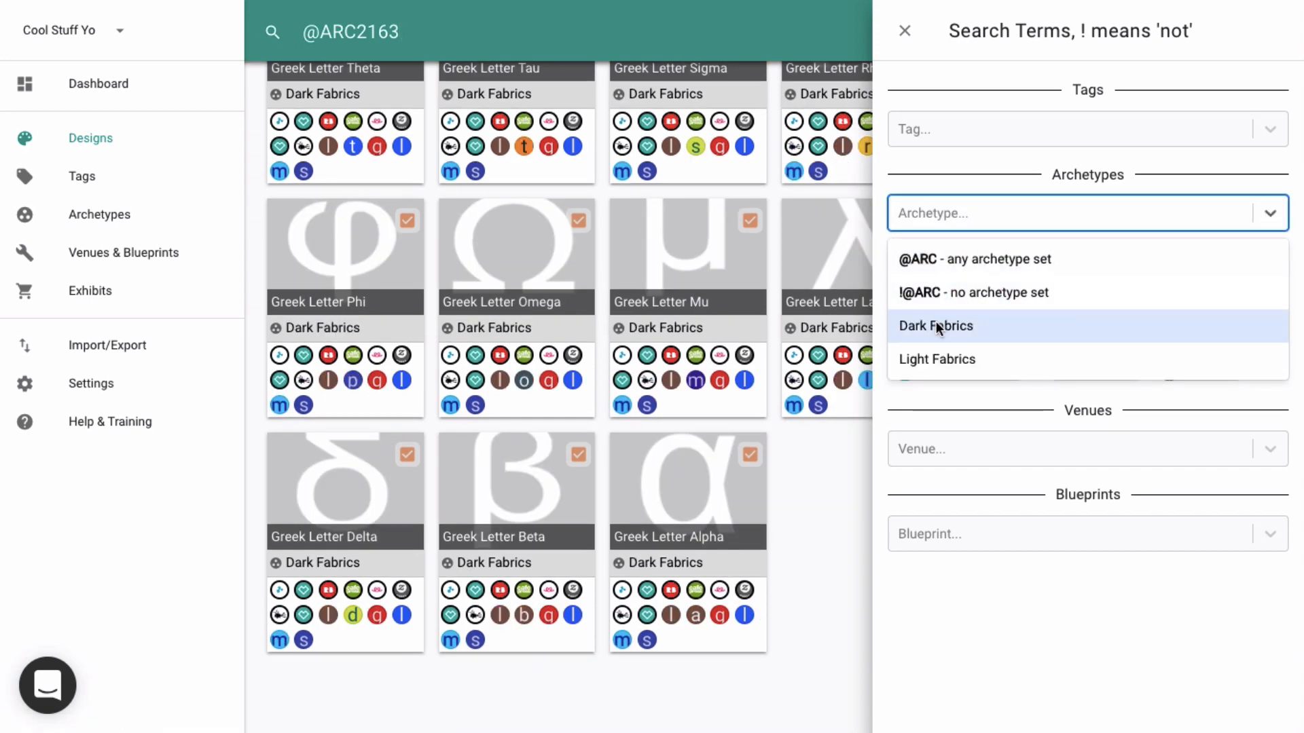
{"action": "left_click", "coordinate": [936, 359]}
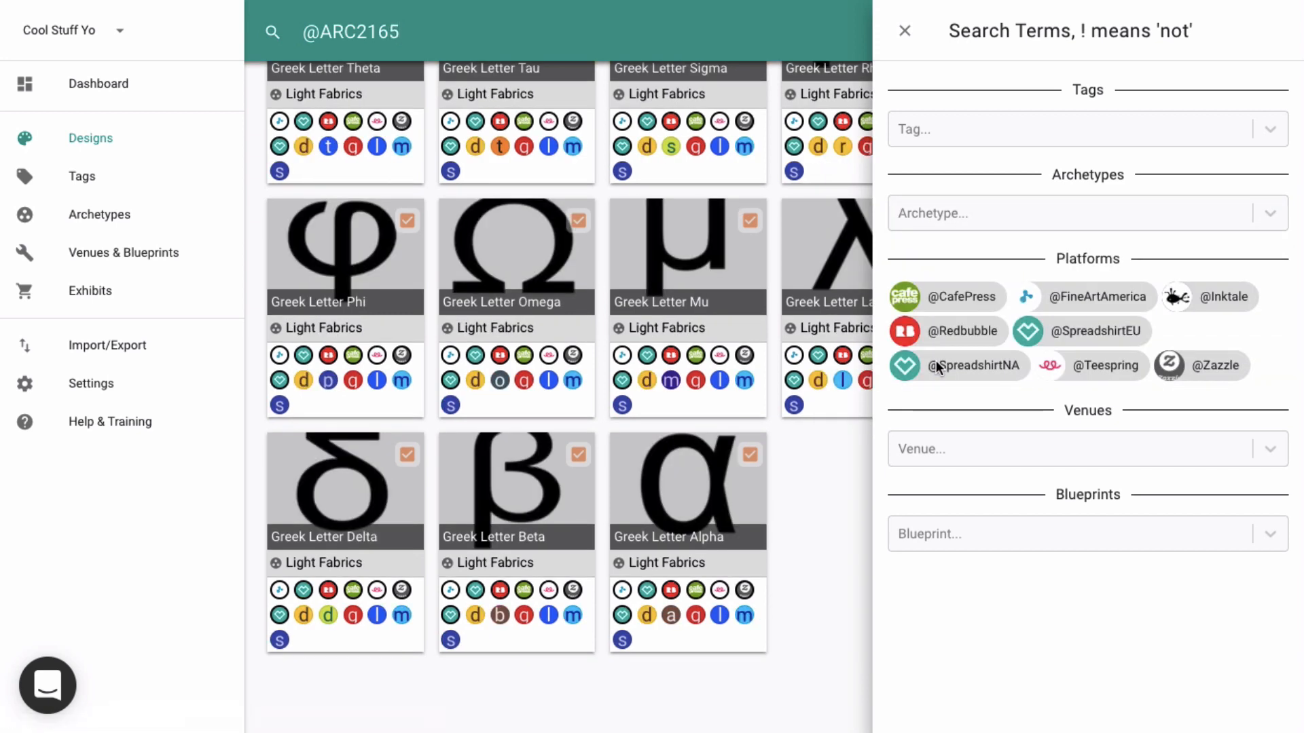
{"action": "left_click", "coordinate": [952, 225]}
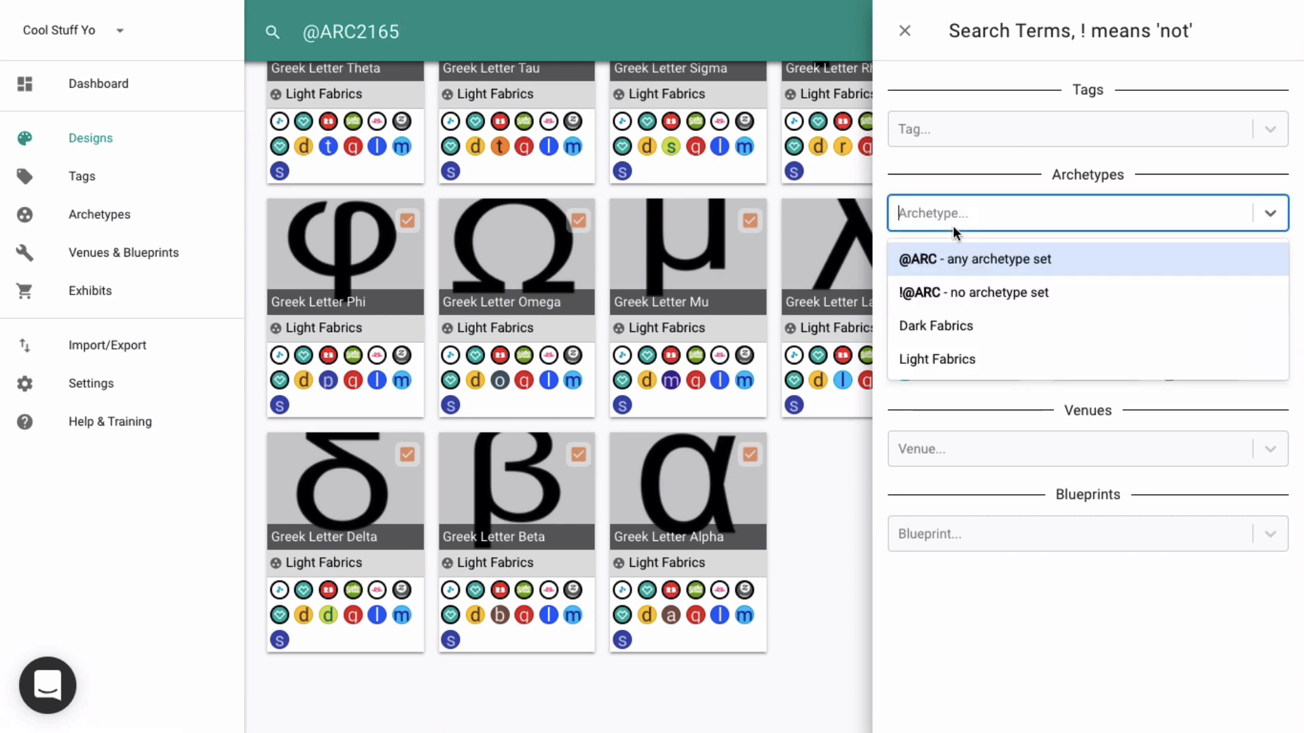
{"action": "left_click", "coordinate": [939, 257]}
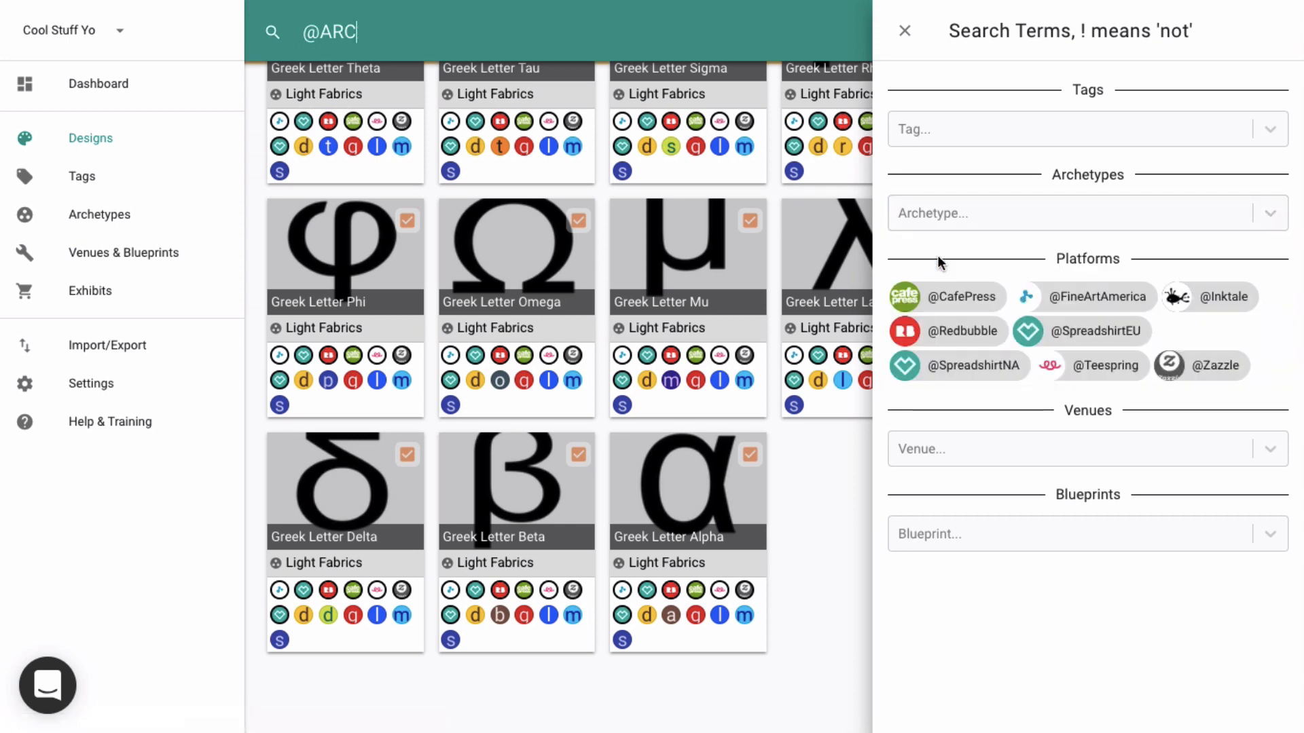
{"action": "left_click", "coordinate": [961, 214]}
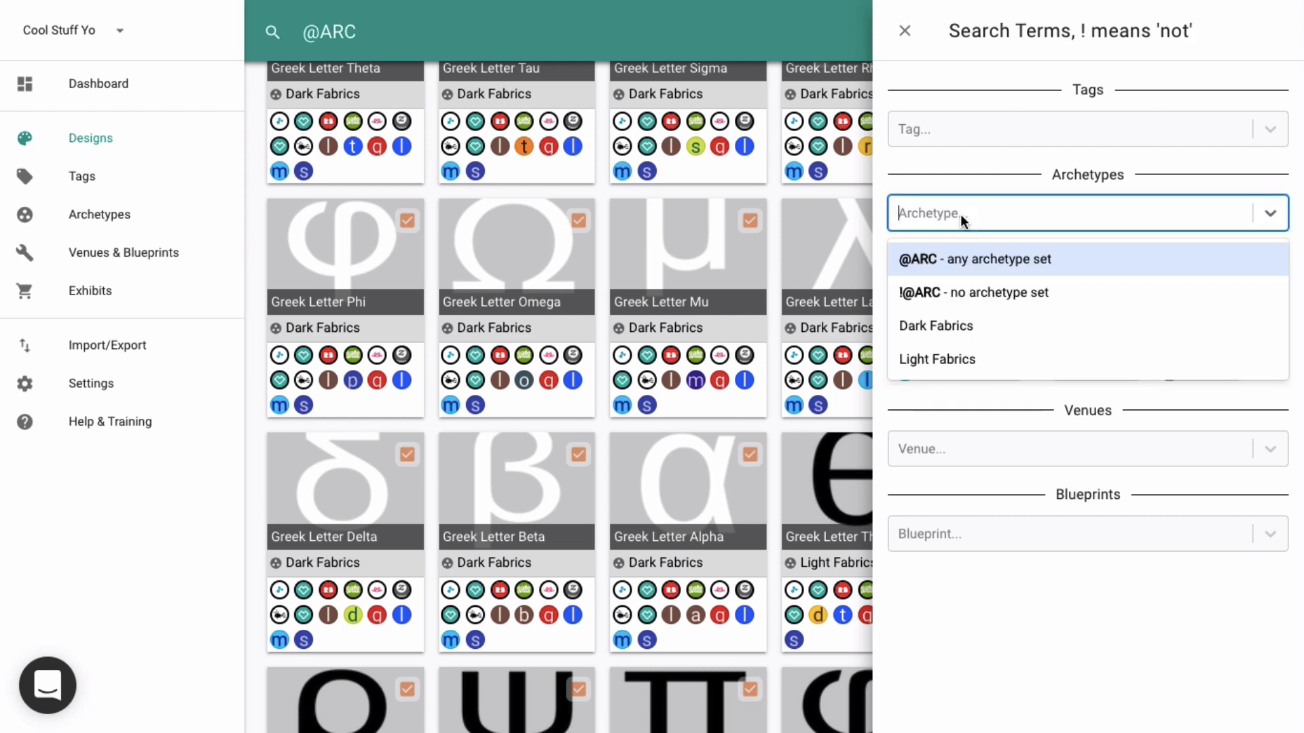
{"action": "left_click", "coordinate": [933, 292]}
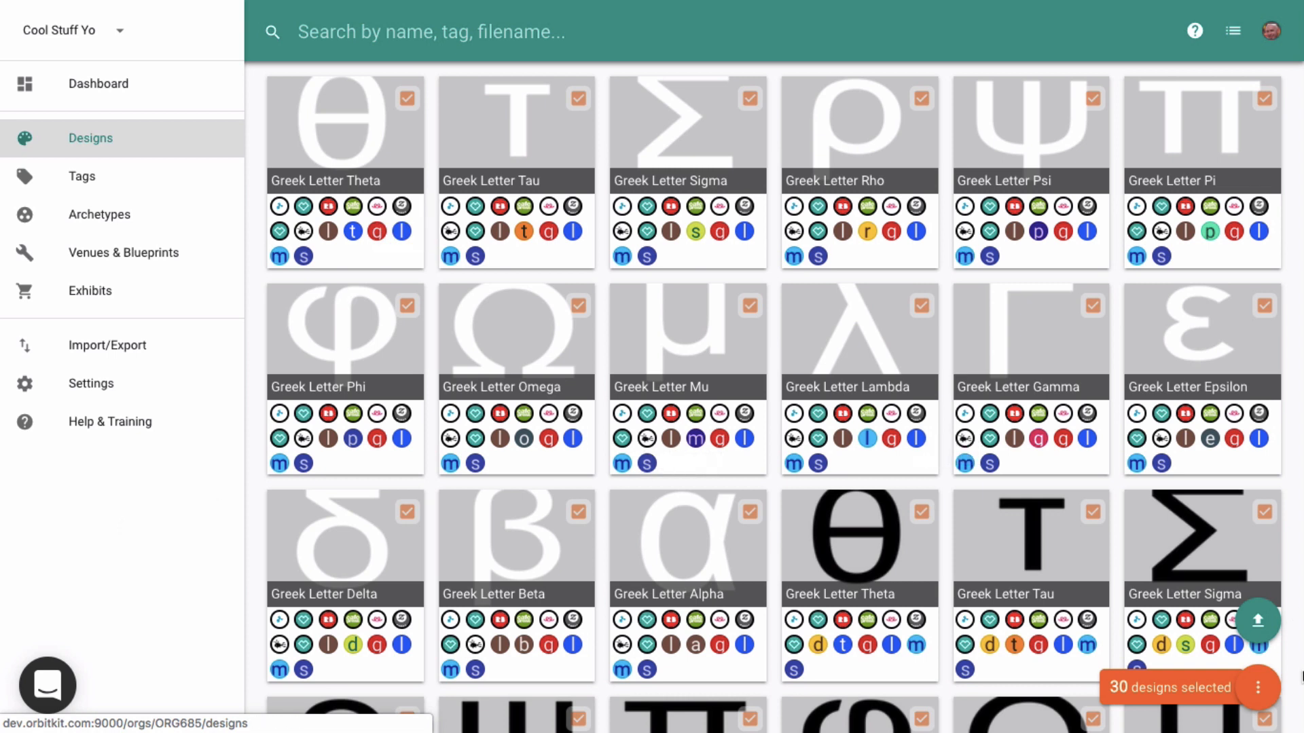
- Generate and assign archetypes for all selected designs from their existing exhibits
{"action": "left_click", "coordinate": [1259, 688]}
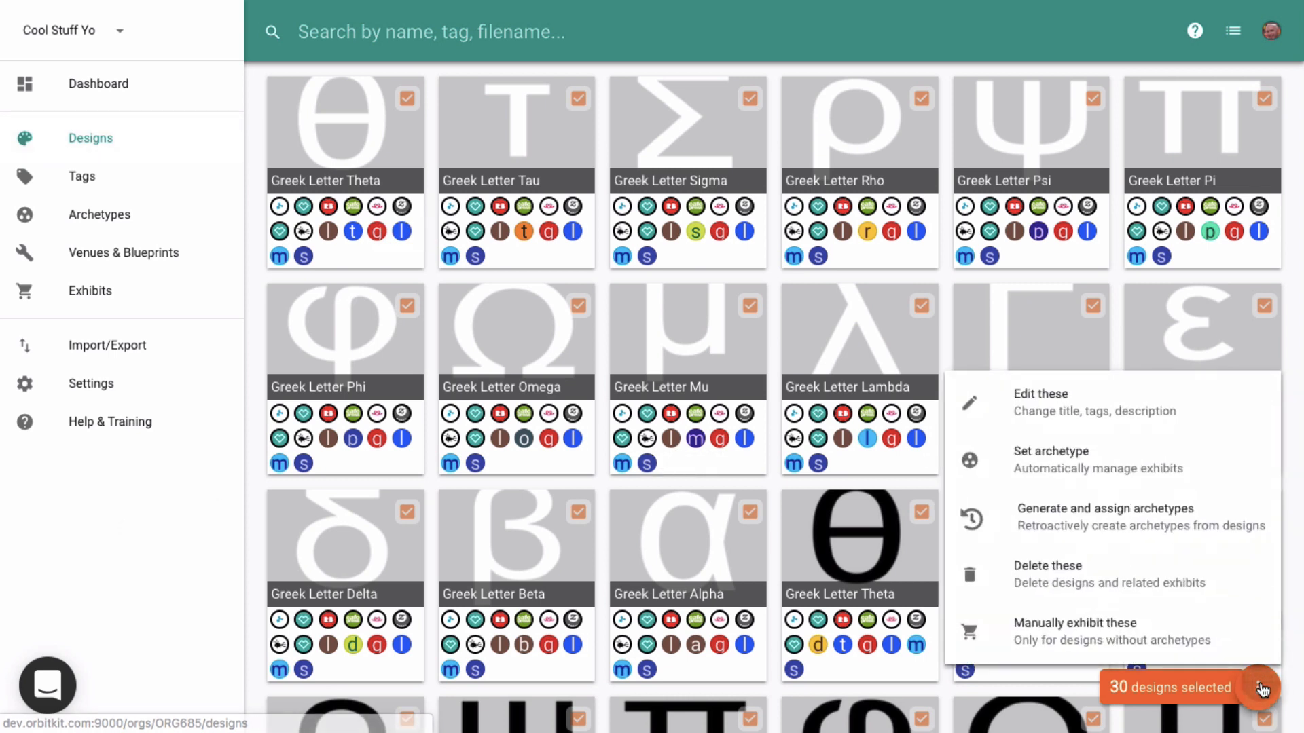
{"action": "left_click", "coordinate": [1107, 521]}
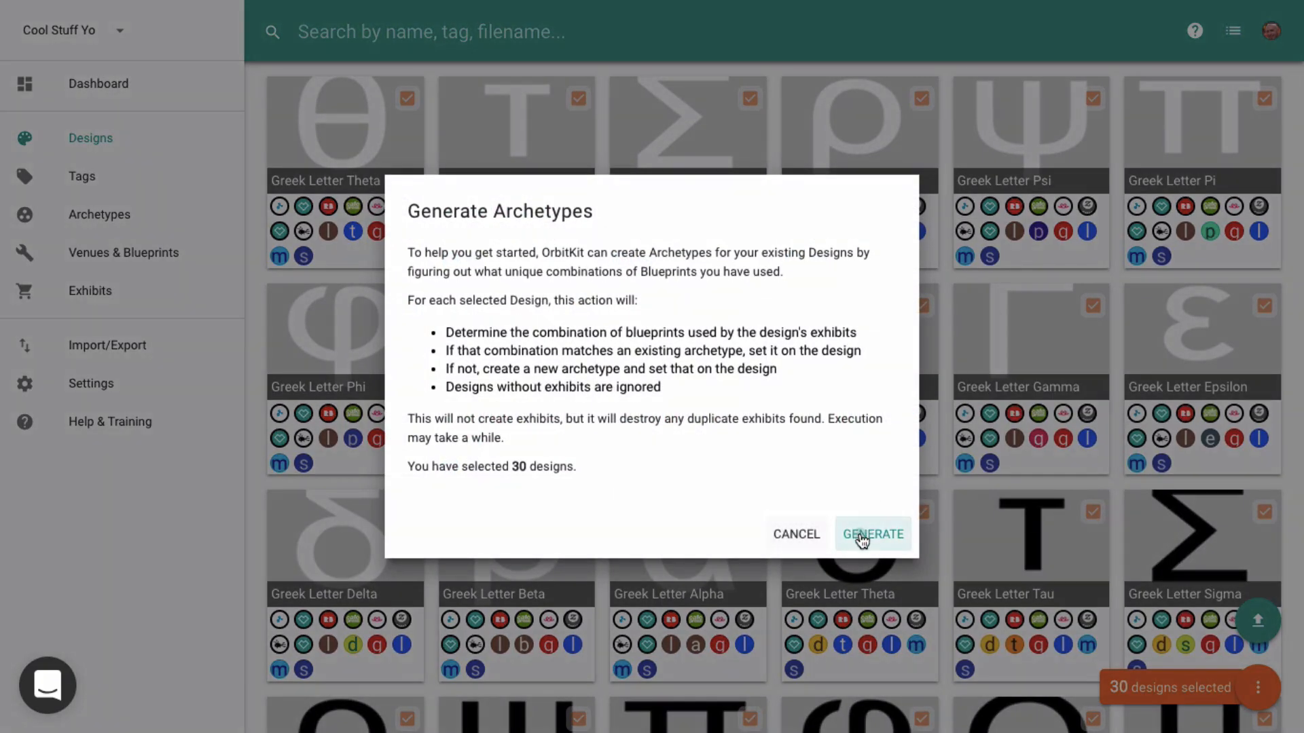
{"action": "left_click", "coordinate": [860, 537]}
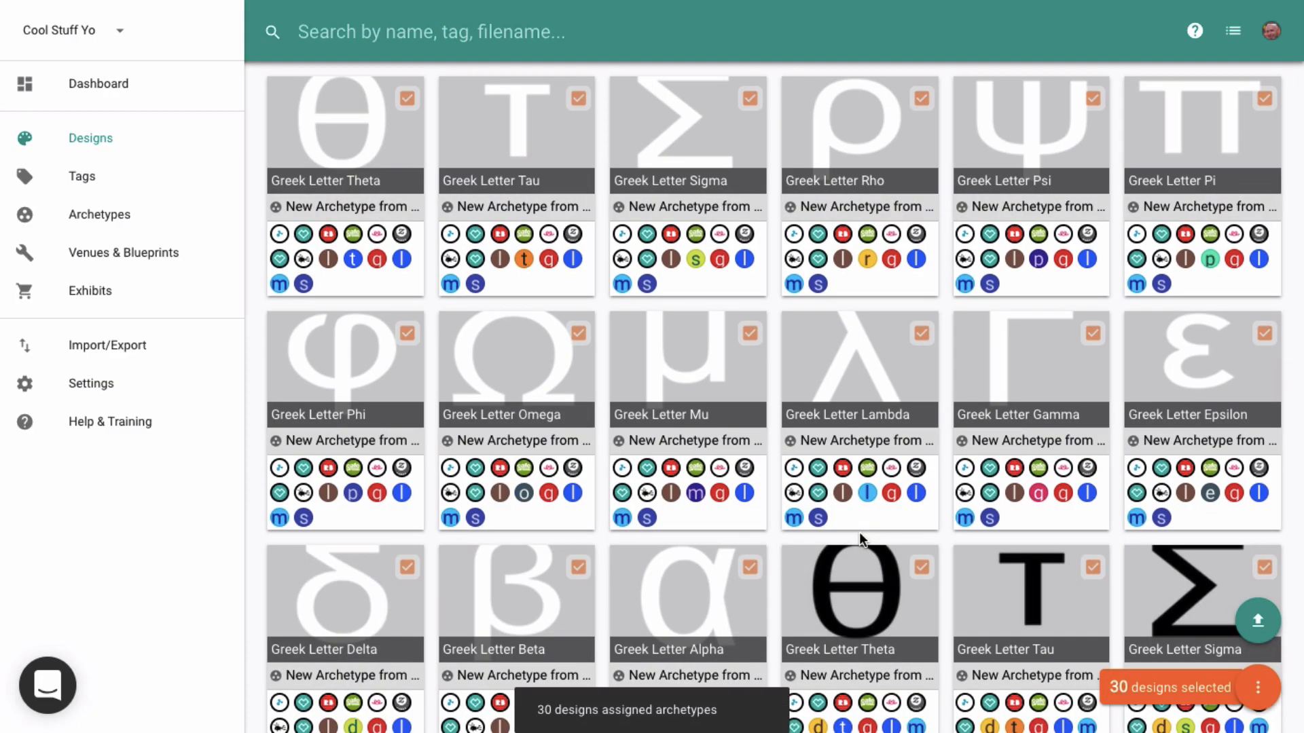
- Review the generated archetypes and their blueprints on the archetypes page
{"action": "left_click", "coordinate": [106, 216]}
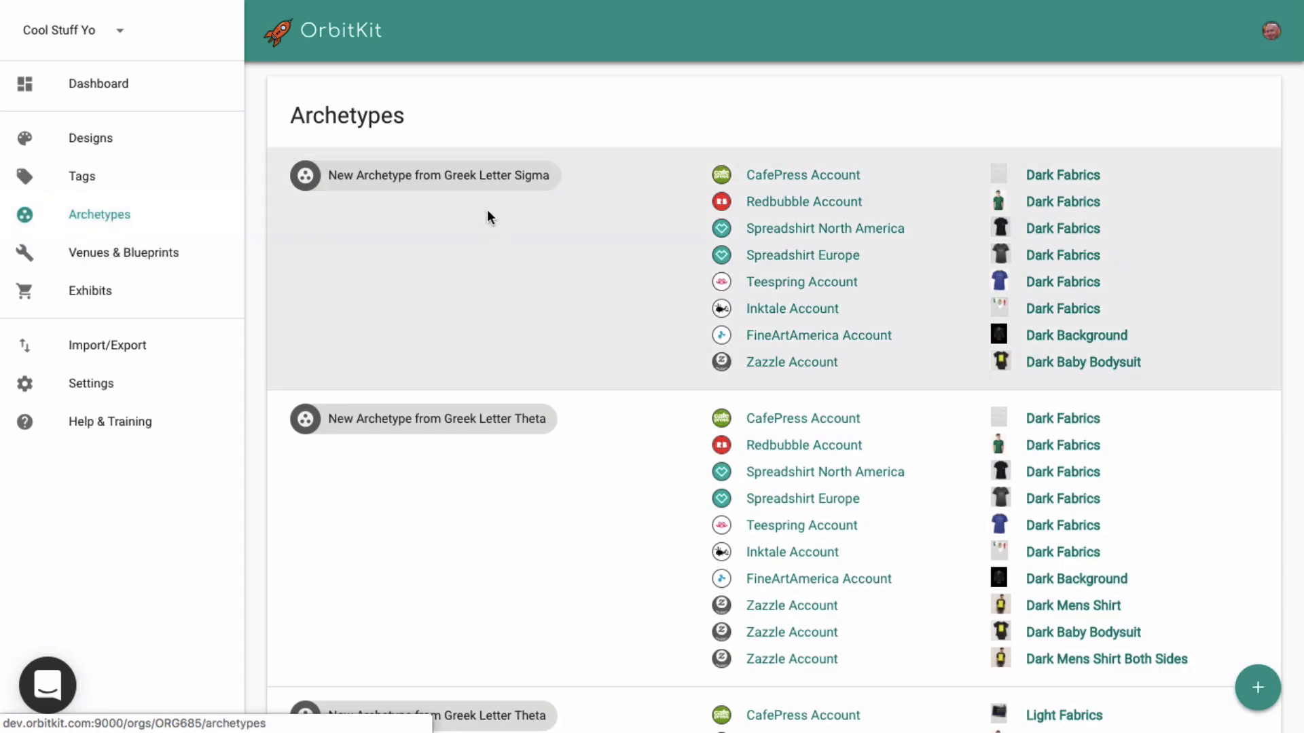
{"action": "scroll", "coordinate": [508, 492], "scroll_direction": "down", "scroll_amount": 3}
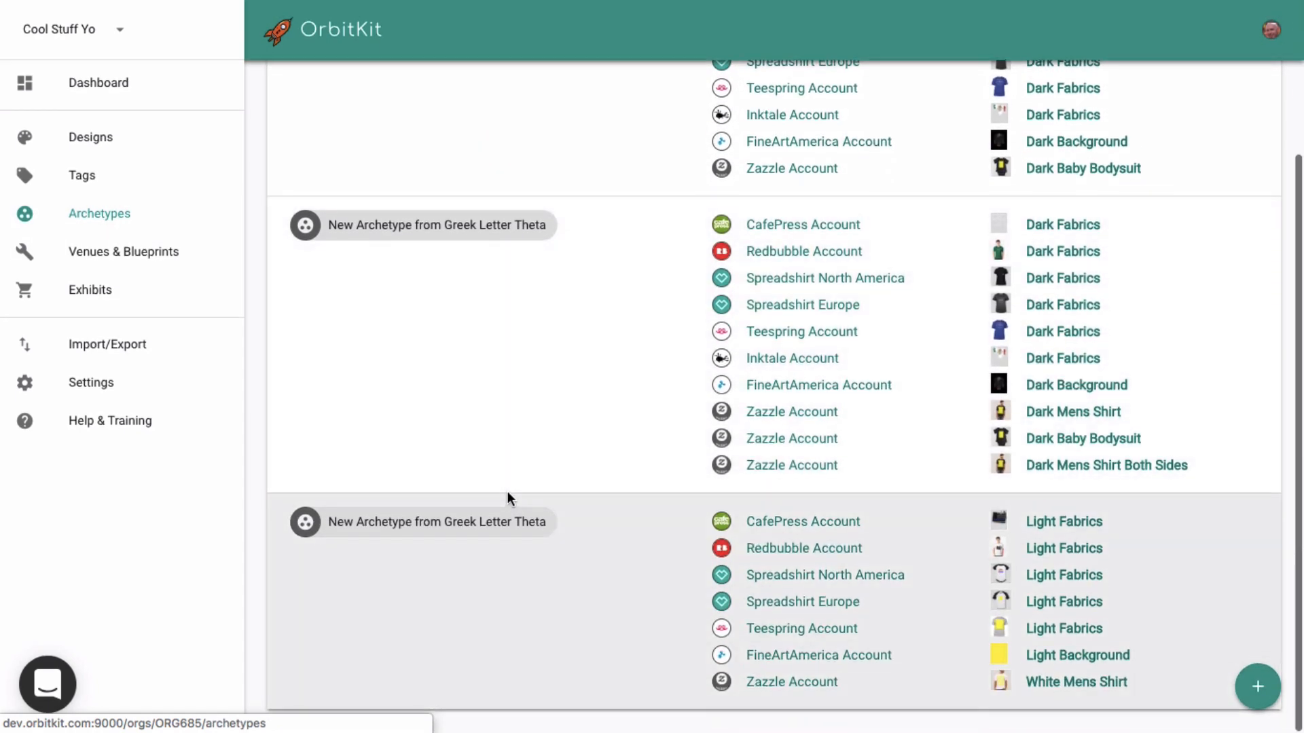
{"action": "scroll", "coordinate": [507, 499], "scroll_direction": "up", "scroll_amount": 3}
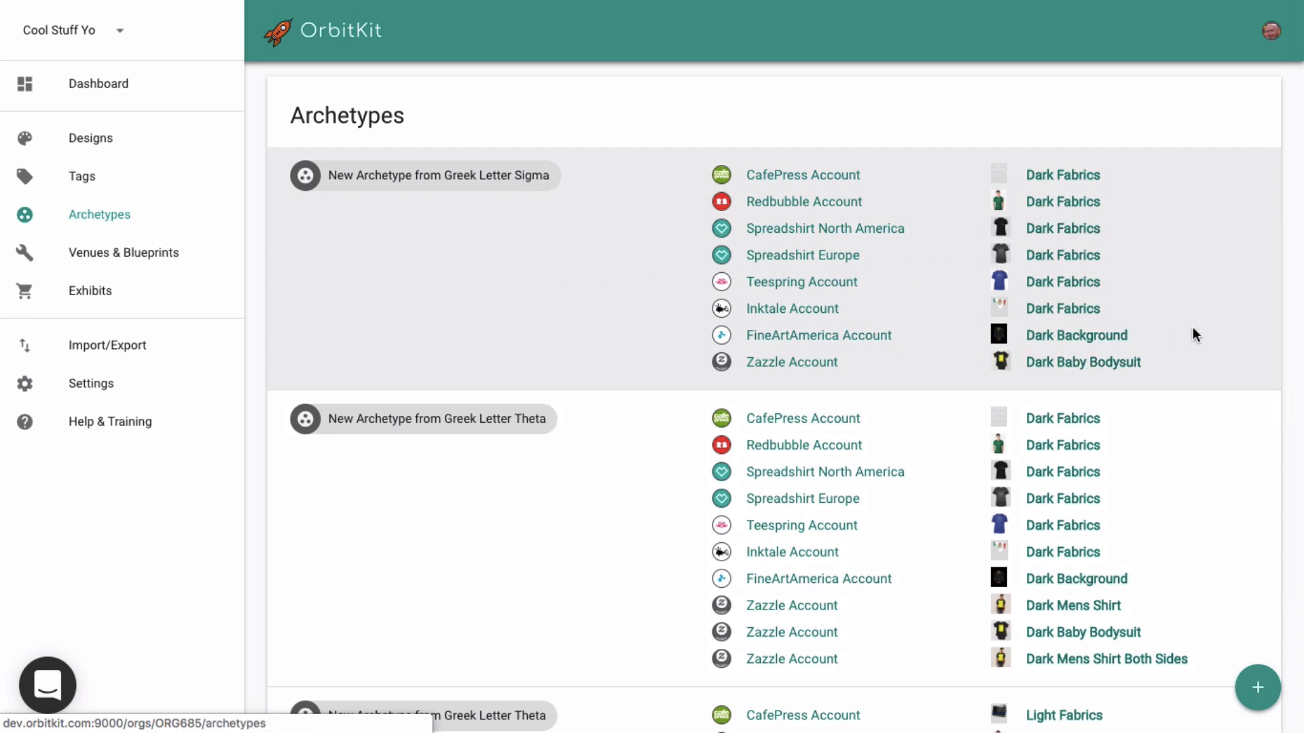
{"action": "scroll", "coordinate": [1193, 329], "scroll_direction": "down", "scroll_amount": 2}
{"action": "scroll", "coordinate": [1193, 329], "scroll_direction": "up", "scroll_amount": 1}
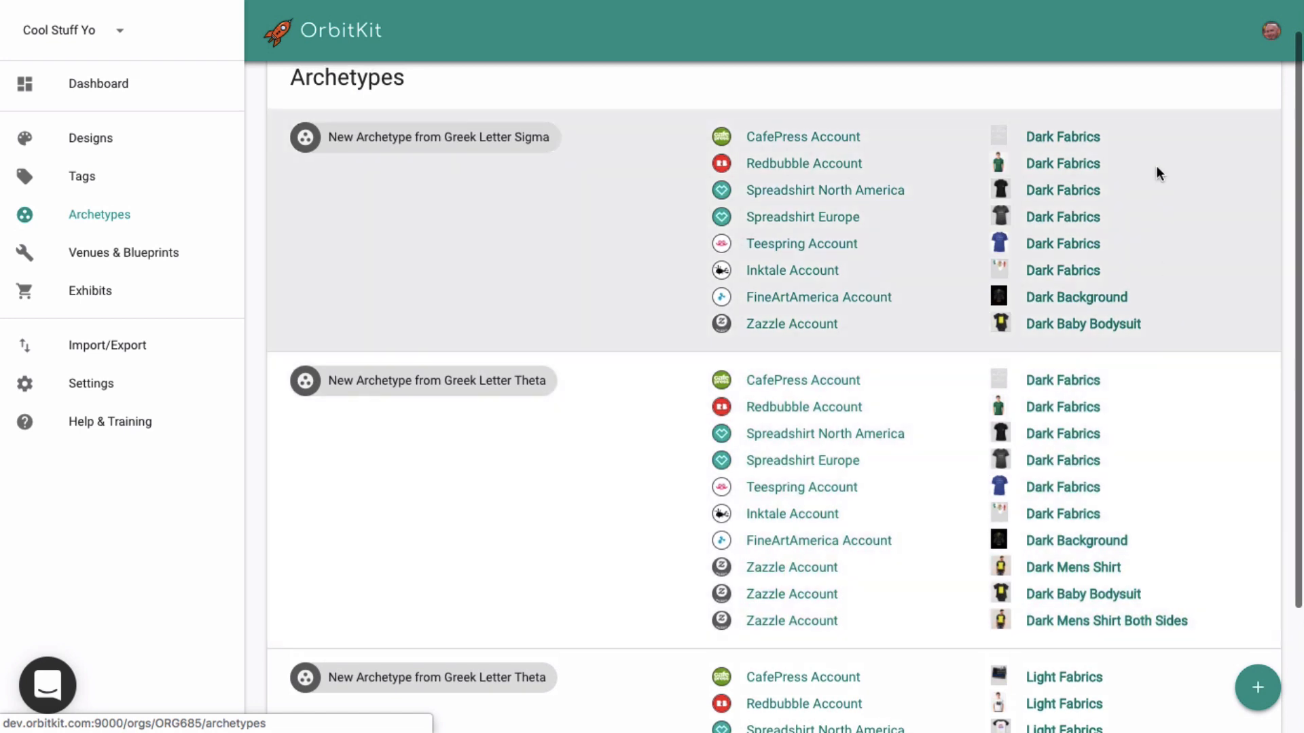
{"action": "scroll", "coordinate": [1182, 294], "scroll_direction": "down", "scroll_amount": 2}
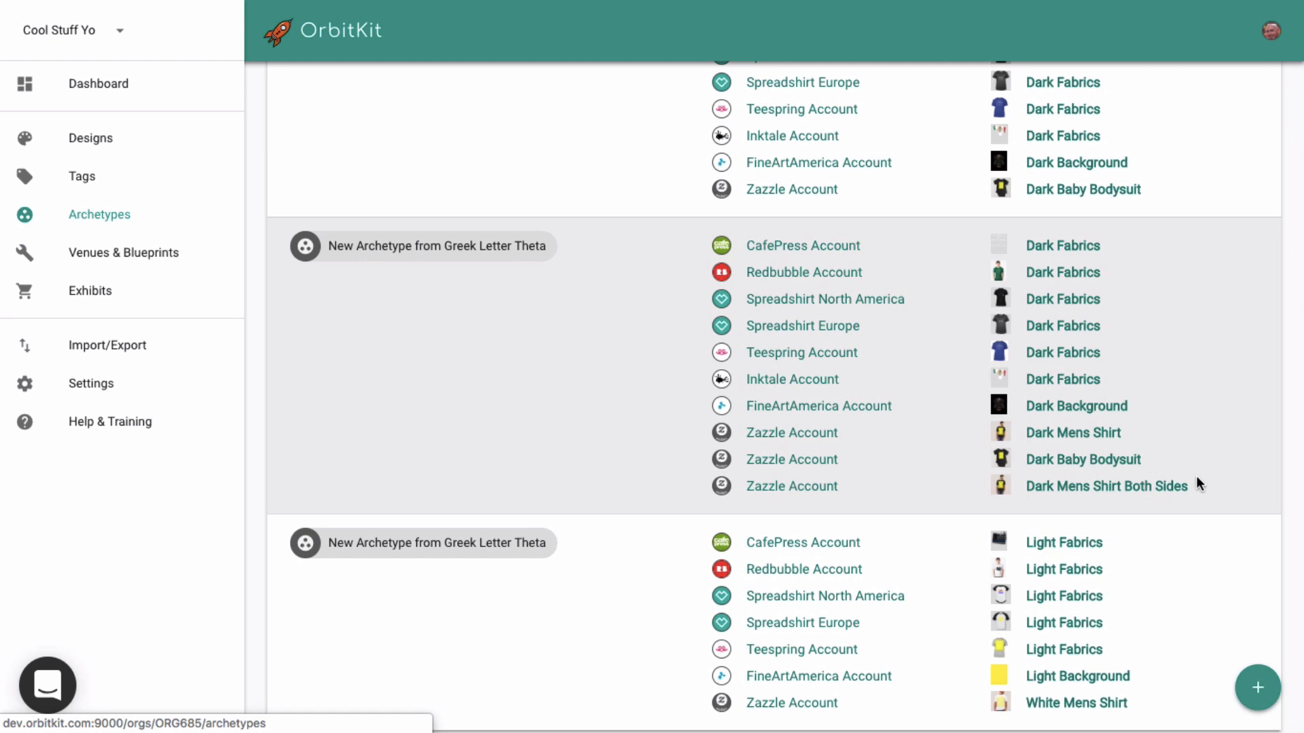
{"action": "scroll", "coordinate": [1155, 588], "scroll_direction": "down", "scroll_amount": 1}
{"action": "scroll", "coordinate": [1155, 588], "scroll_direction": "up", "scroll_amount": 2}
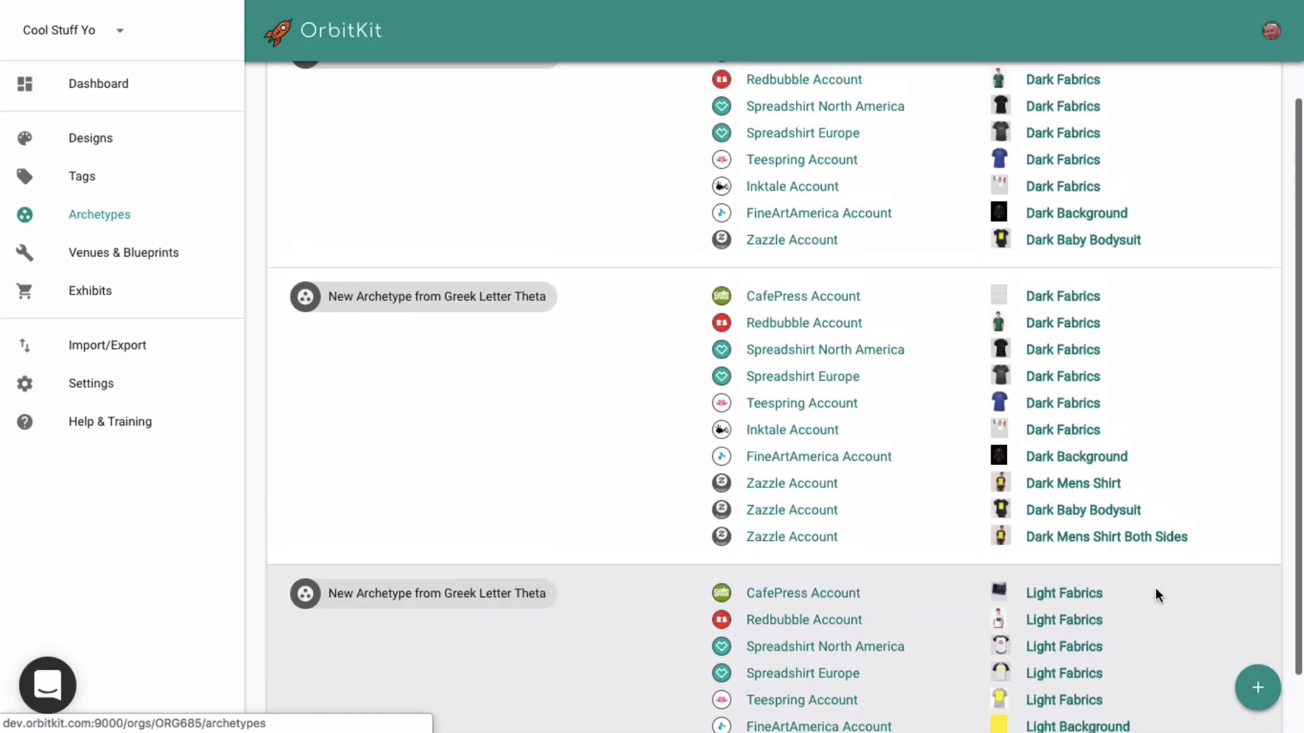
{"action": "scroll", "coordinate": [1155, 588], "scroll_direction": "down", "scroll_amount": 2}
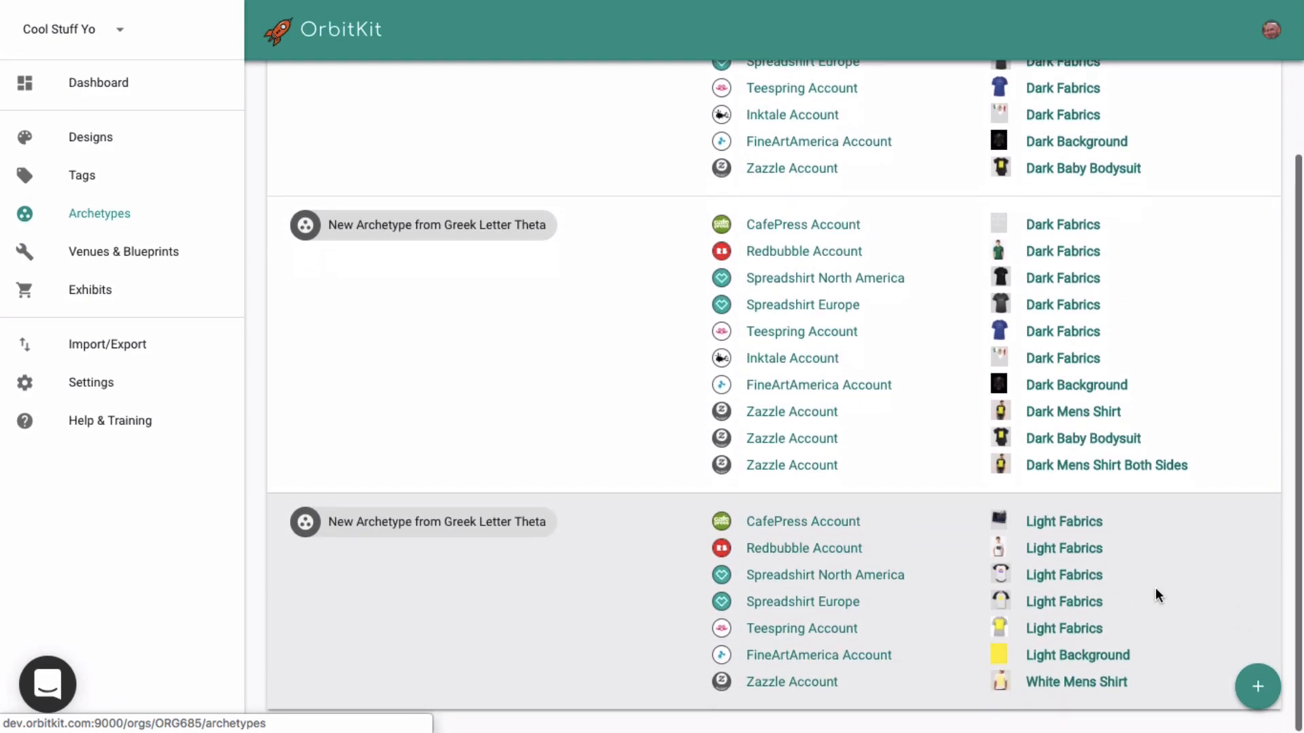
- Open the light-colored archetype generated from Greek Letter Theta and rename it Light Fabrics
{"action": "left_click", "coordinate": [489, 528]}
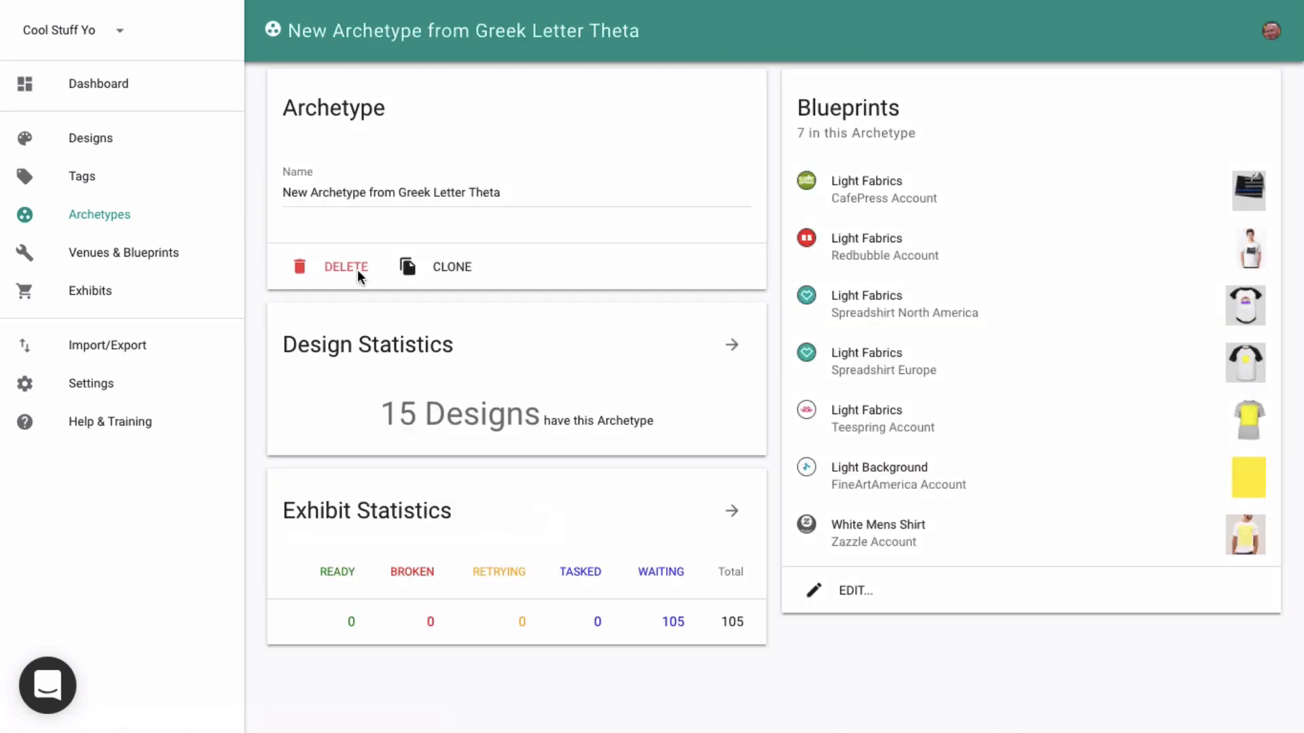
{"action": "left_click", "coordinate": [401, 192]}
{"action": "type", "text": "Light "}
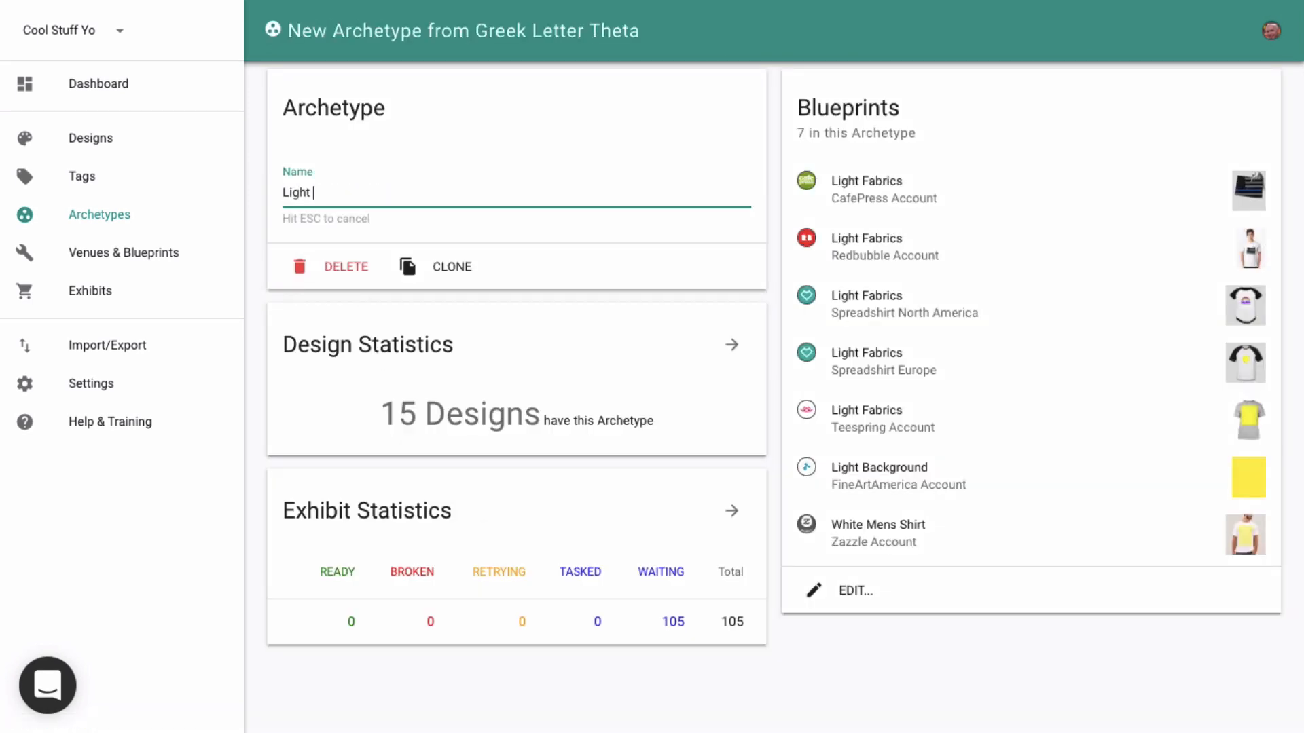
{"action": "type", "text": "Fabrics"}
{"action": "key", "text": "Tab"}
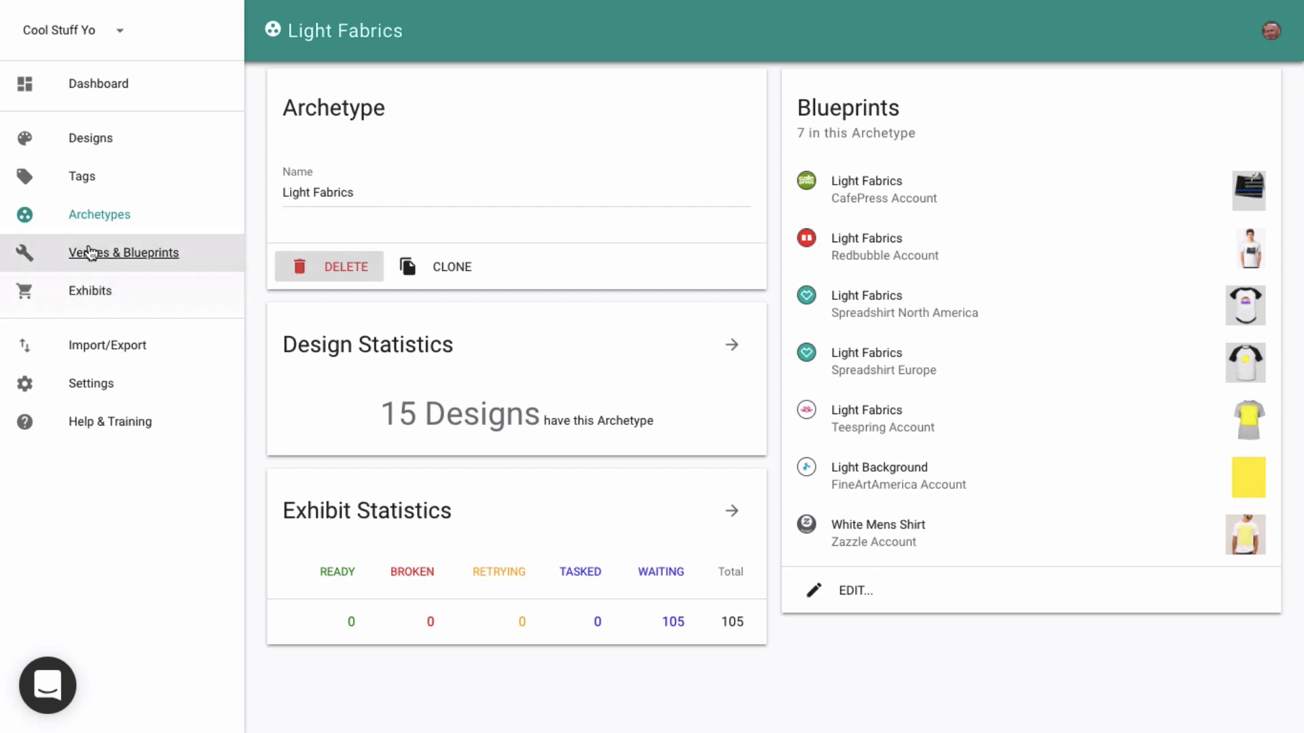
- Open the dark-colored archetype generated from Greek Letter Theta and rename it Dark Fabrics
{"action": "left_click", "coordinate": [87, 214]}
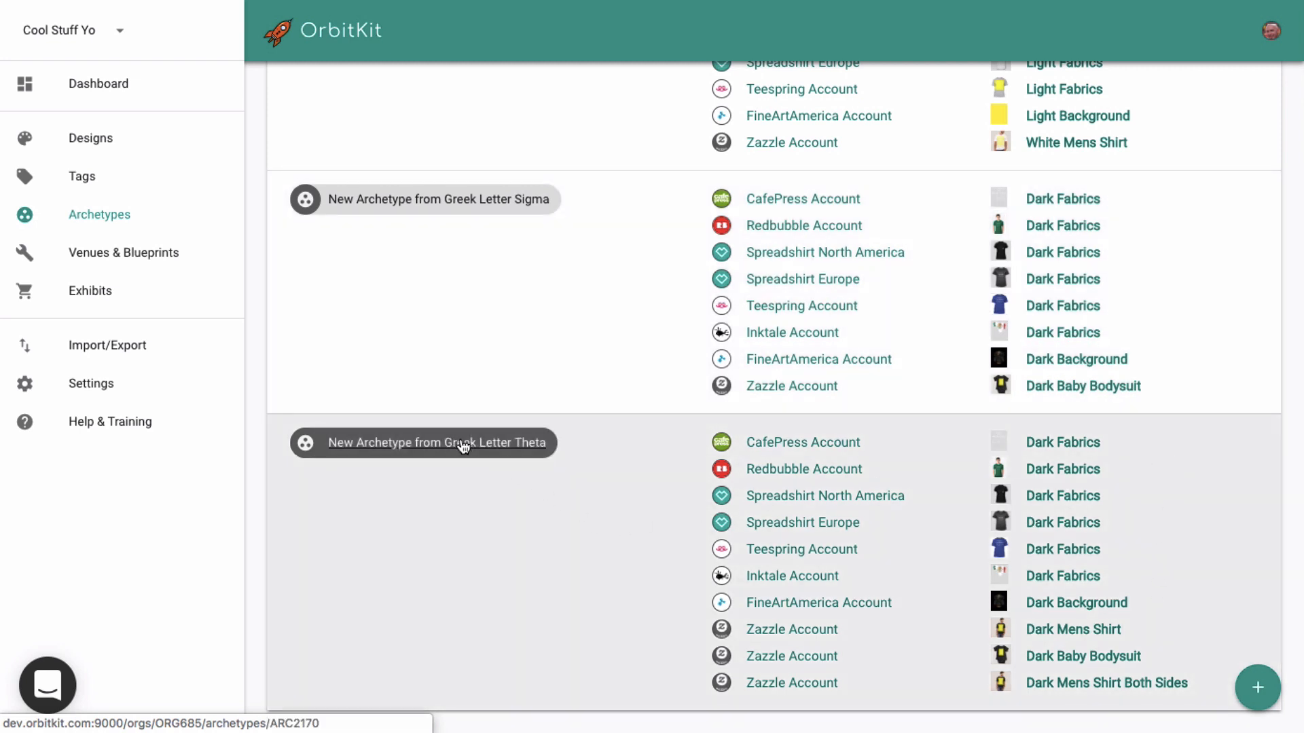
{"action": "left_click", "coordinate": [526, 444]}
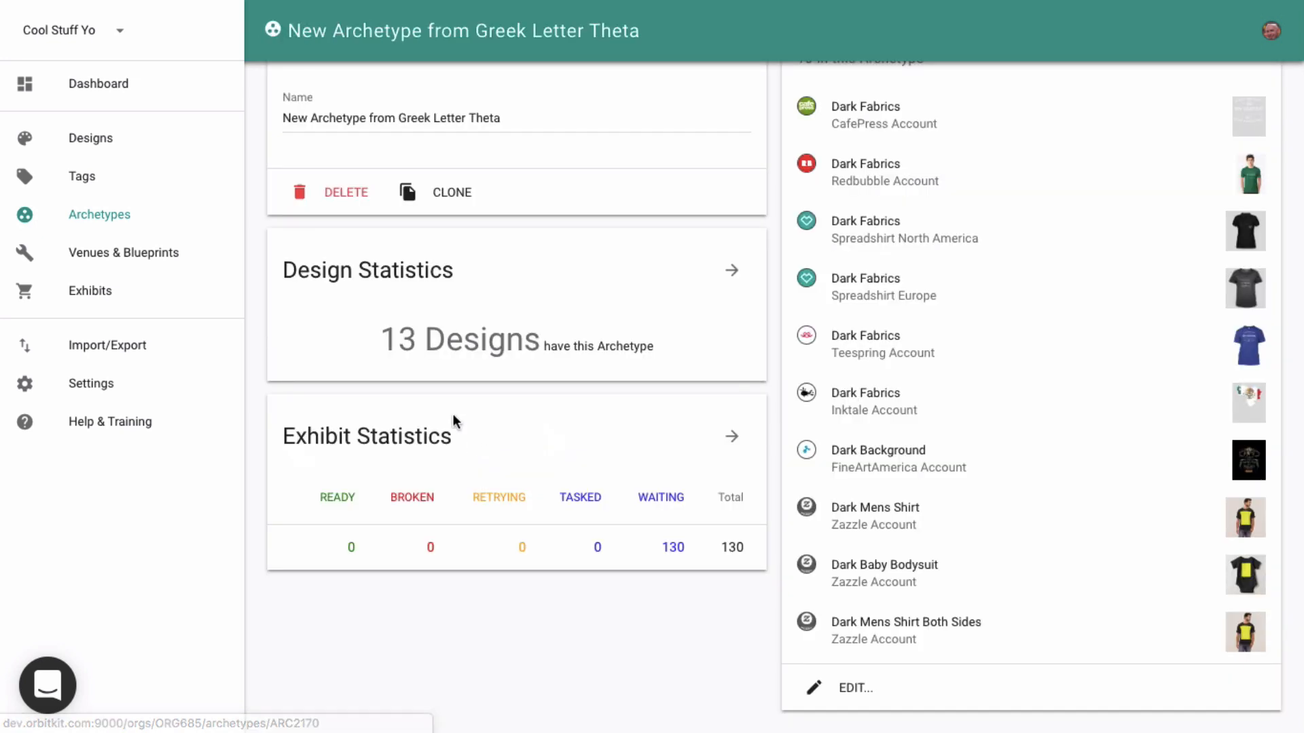
{"action": "left_click", "coordinate": [462, 112]}
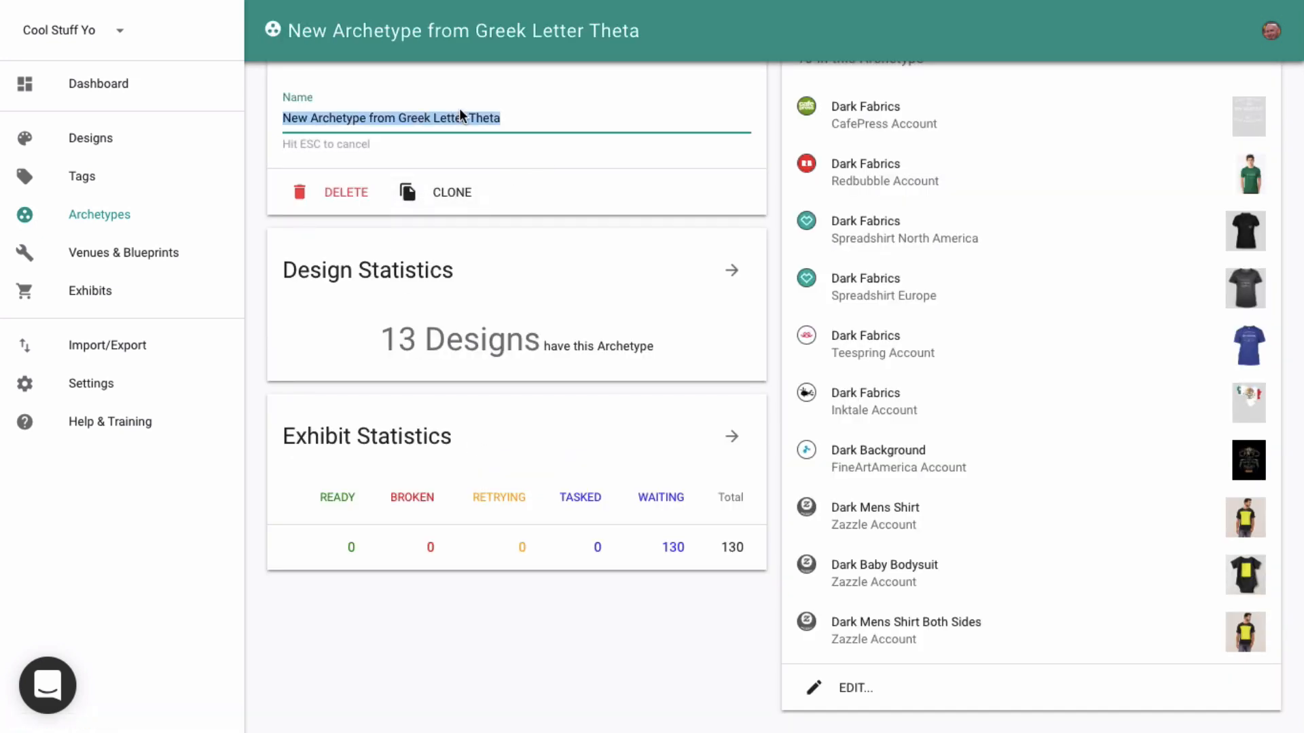
{"action": "type", "text": "d"}
{"action": "key", "text": "BackSpace"}
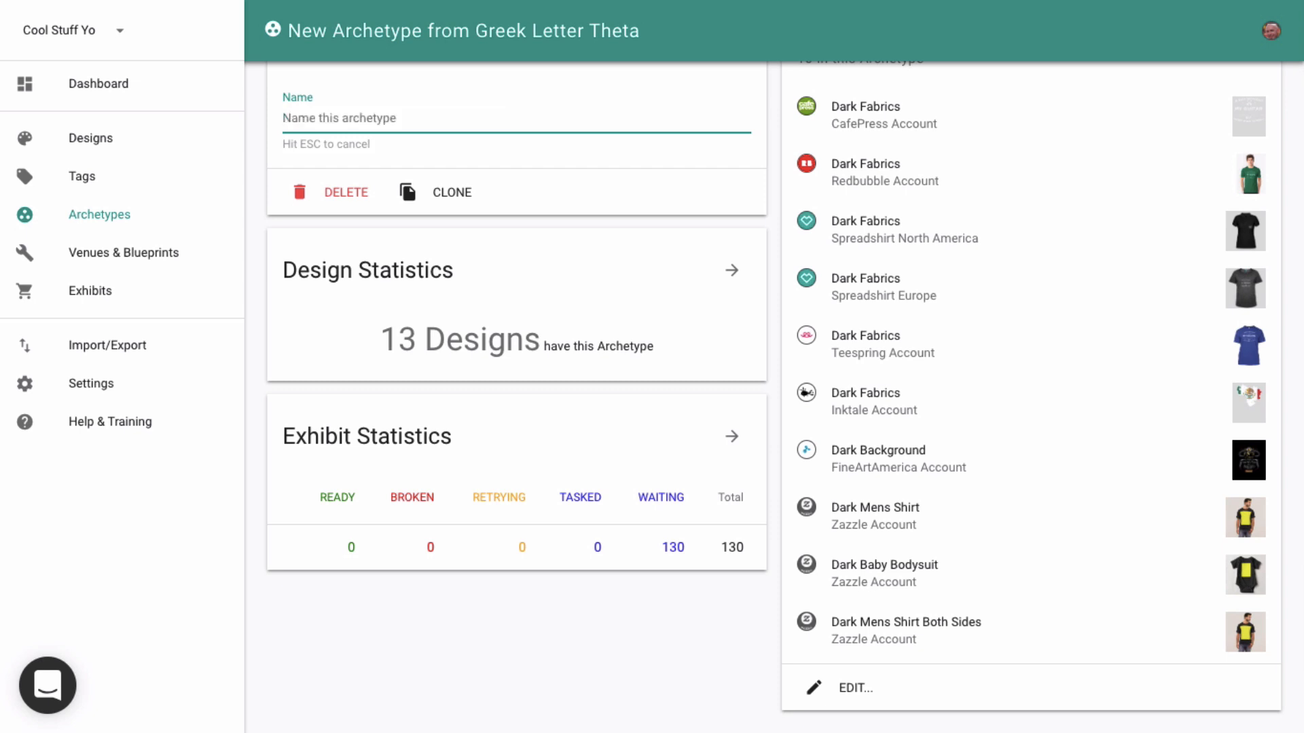
{"action": "type", "text": "Dark Fabrics"}
{"action": "key", "text": "Return"}
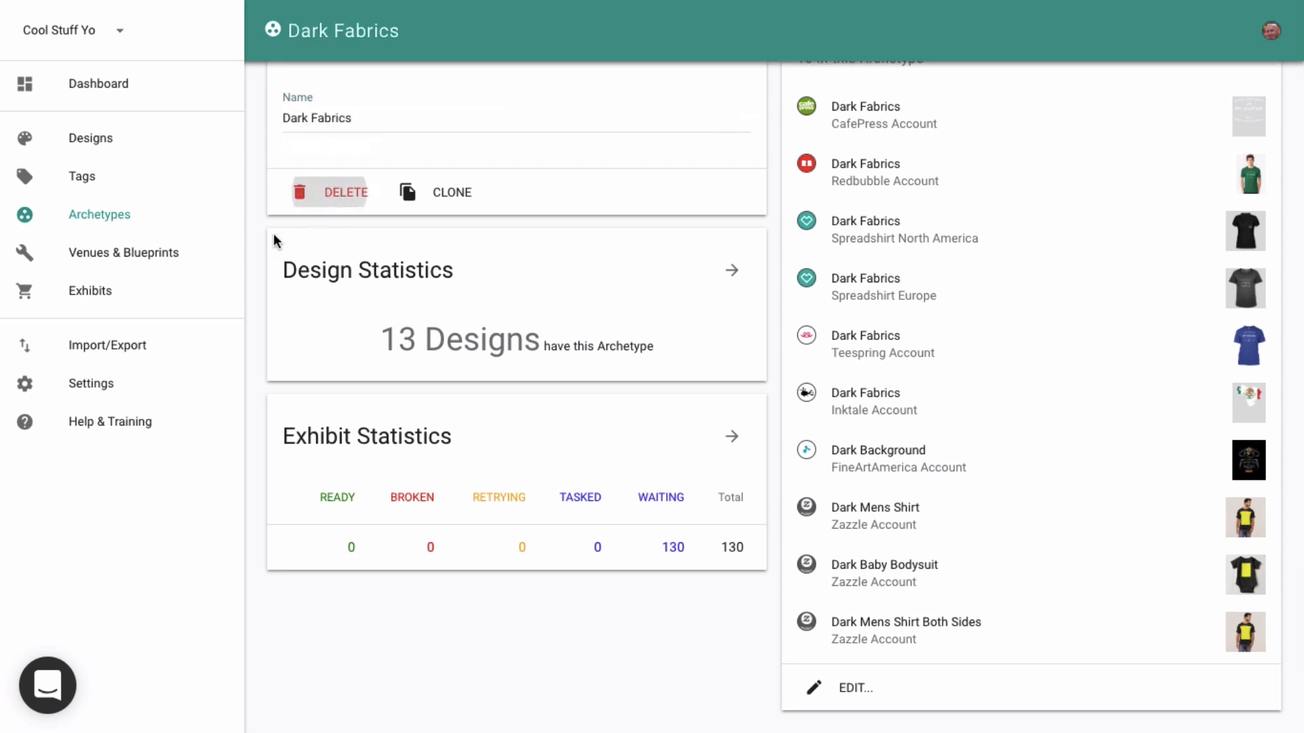
- Reassign the designs using the Greek Letter Sigma archetype to the Dark Fabrics archetype
{"action": "left_click", "coordinate": [134, 224]}
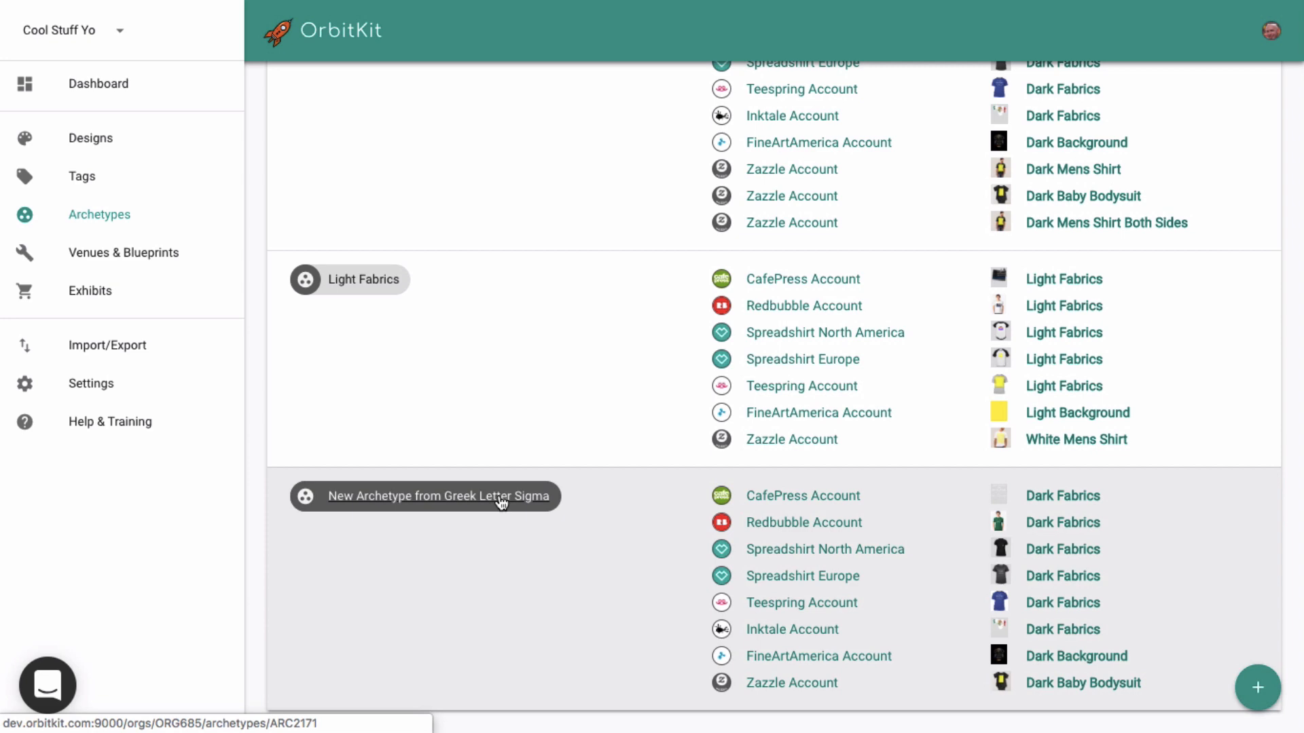
{"action": "scroll", "coordinate": [605, 163], "scroll_direction": "up", "scroll_amount": 3}
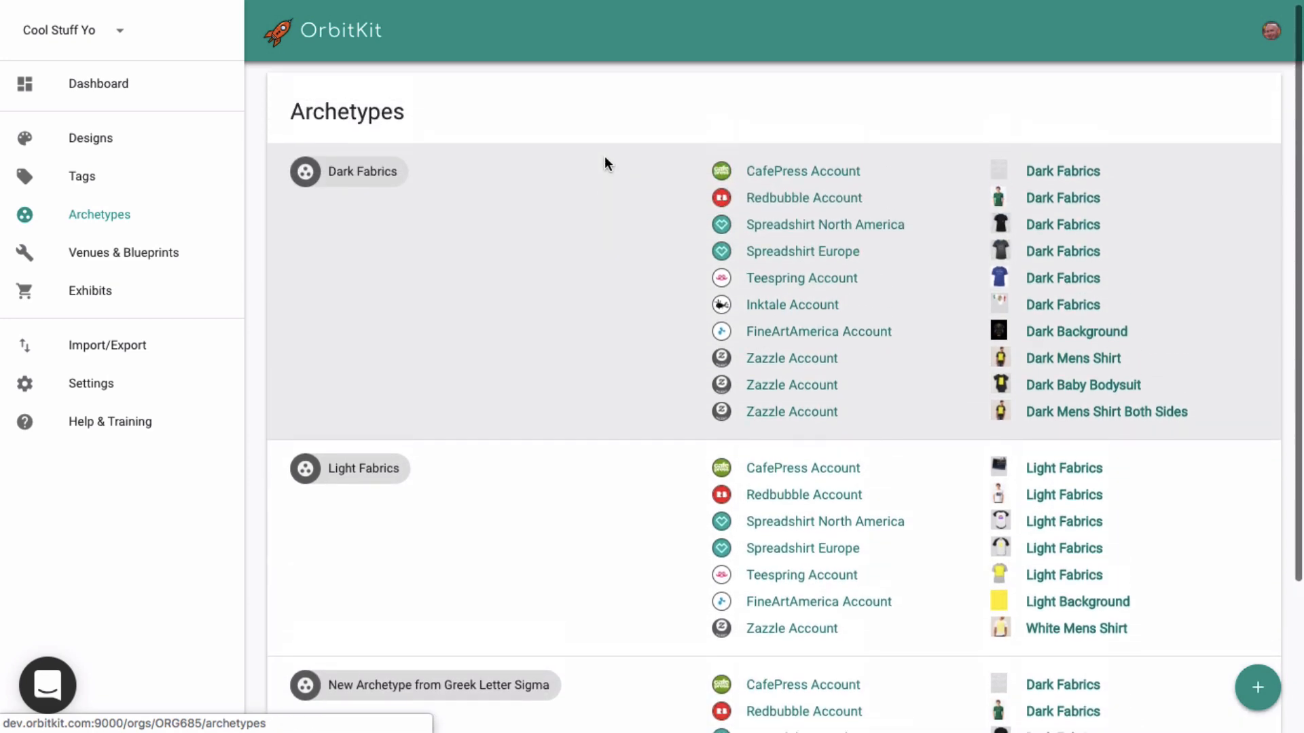
{"action": "scroll", "coordinate": [605, 163], "scroll_direction": "down", "scroll_amount": 3}
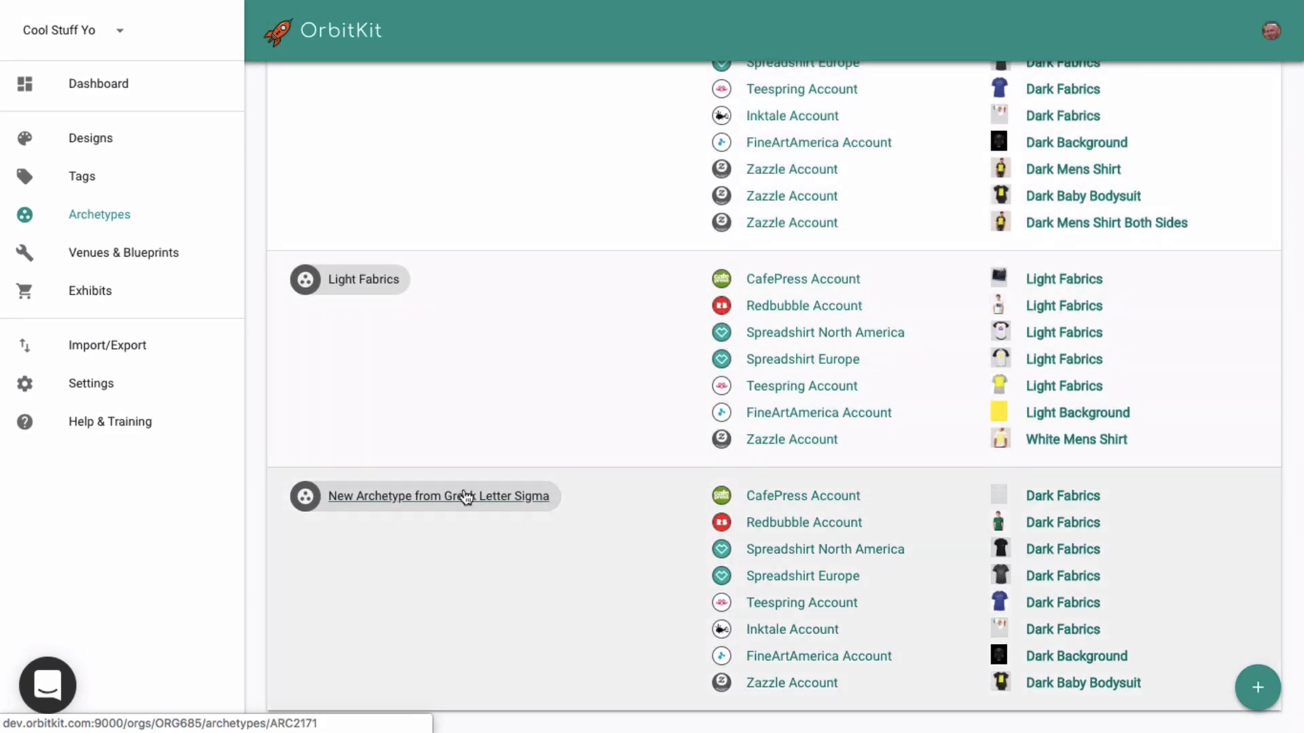
{"action": "left_click", "coordinate": [463, 495]}
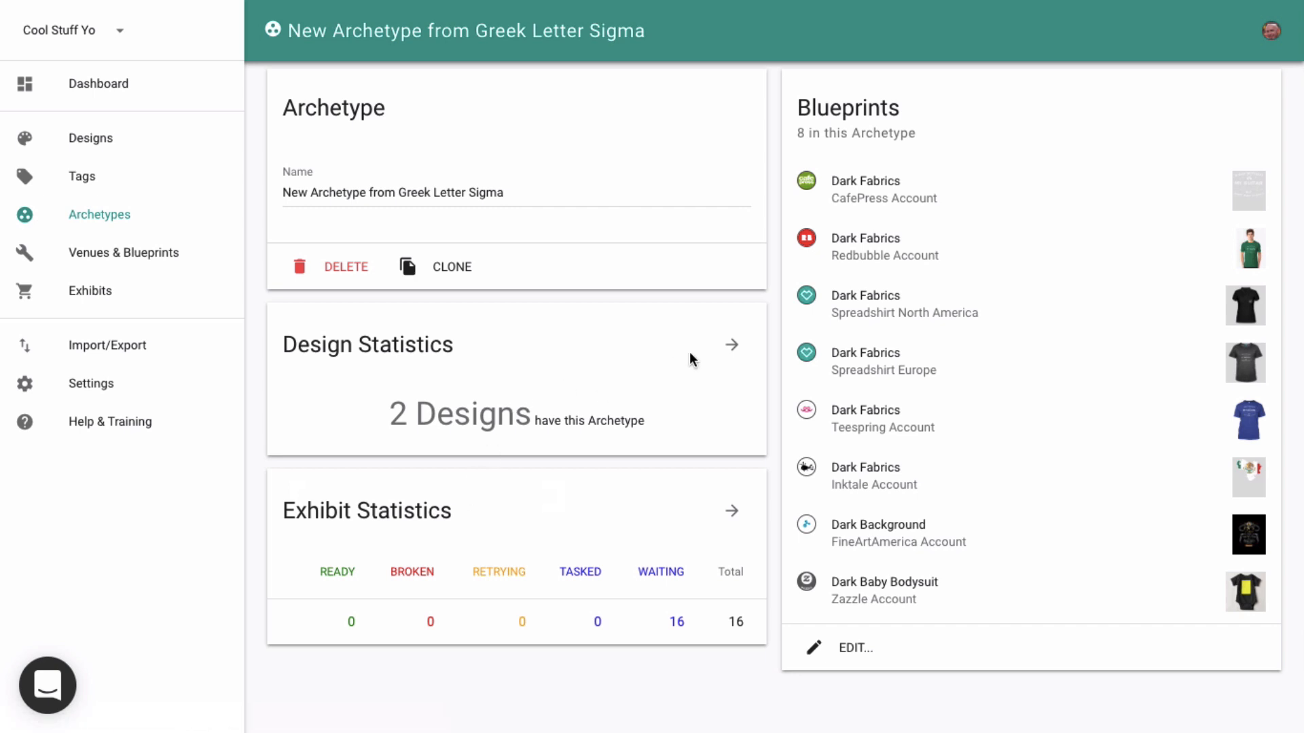
{"action": "left_click", "coordinate": [730, 341]}
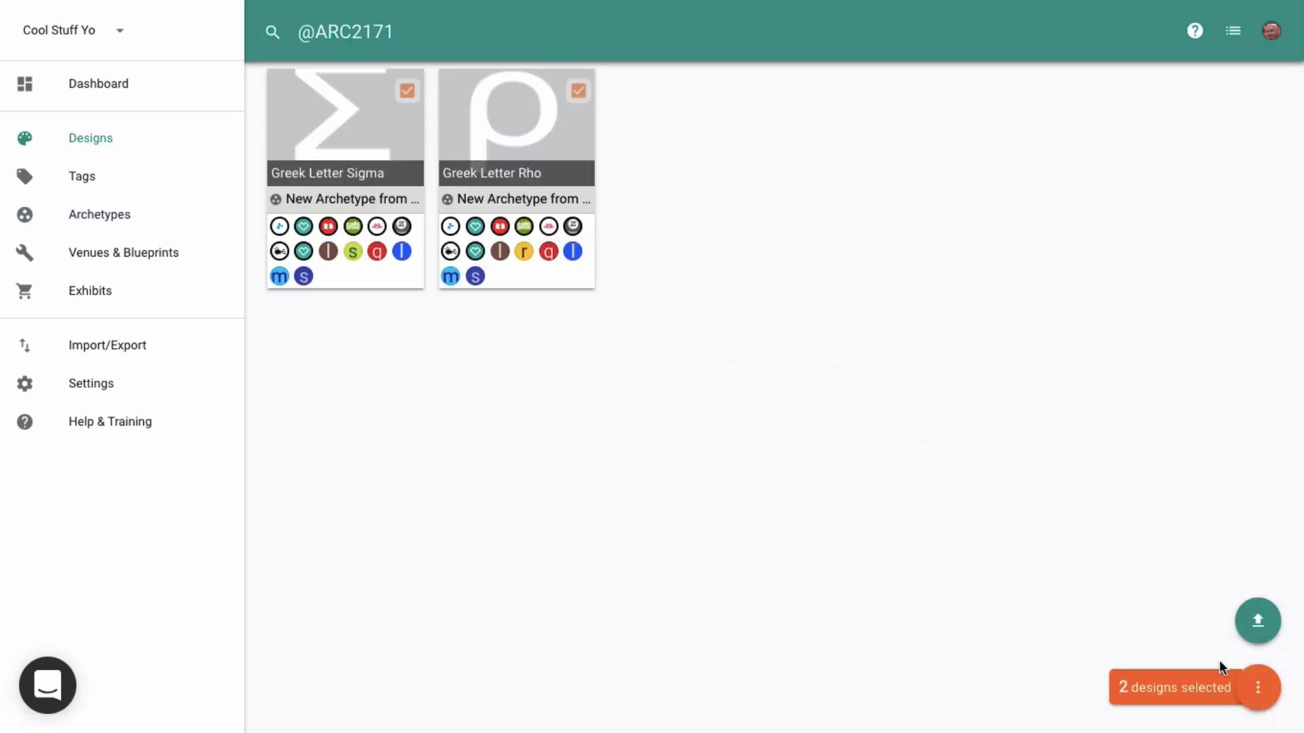
{"action": "left_click", "coordinate": [1258, 687]}
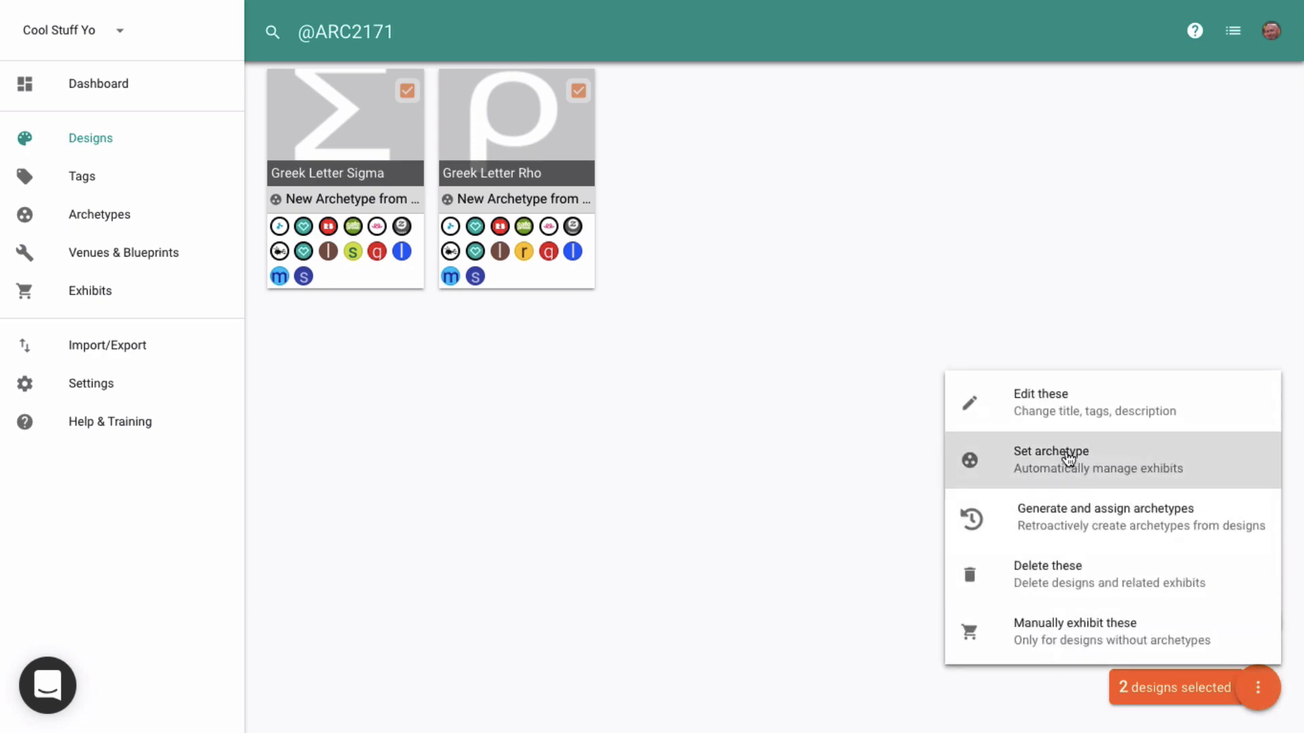
{"action": "left_click", "coordinate": [1068, 459]}
{"action": "left_click", "coordinate": [493, 381]}
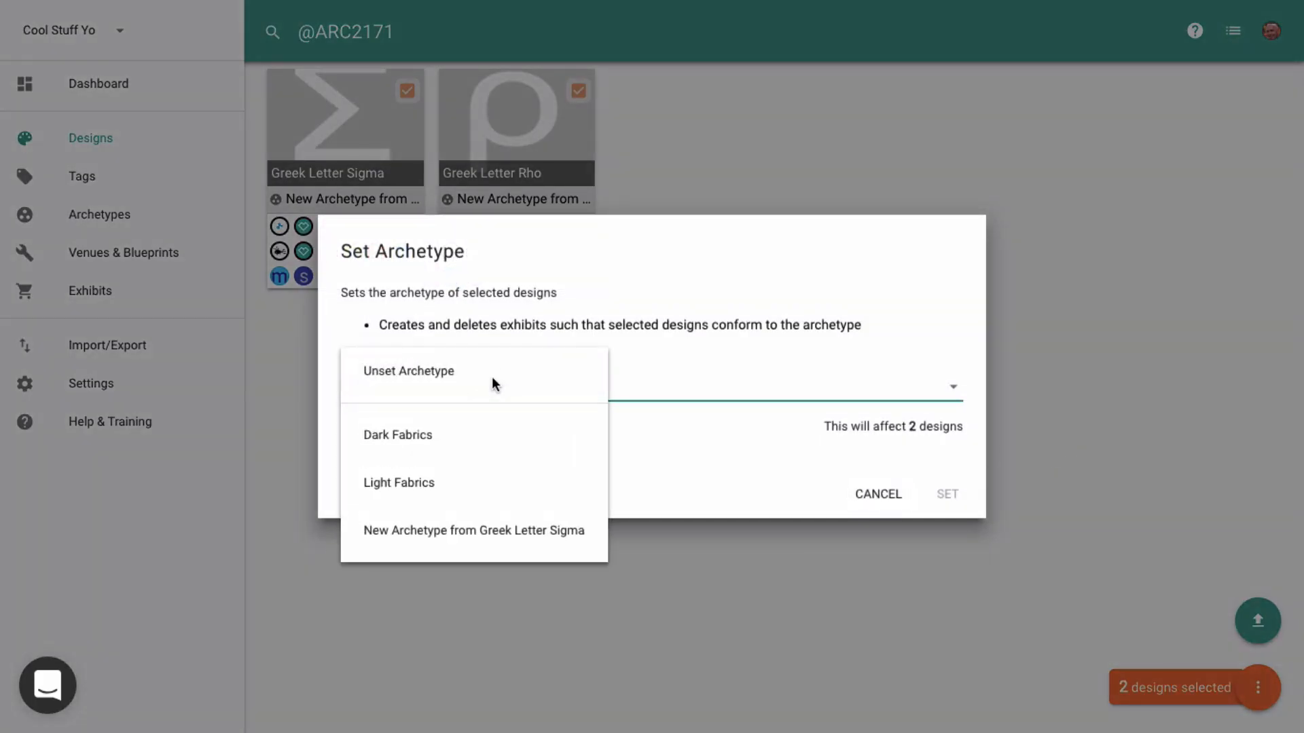
{"action": "left_click", "coordinate": [397, 441]}
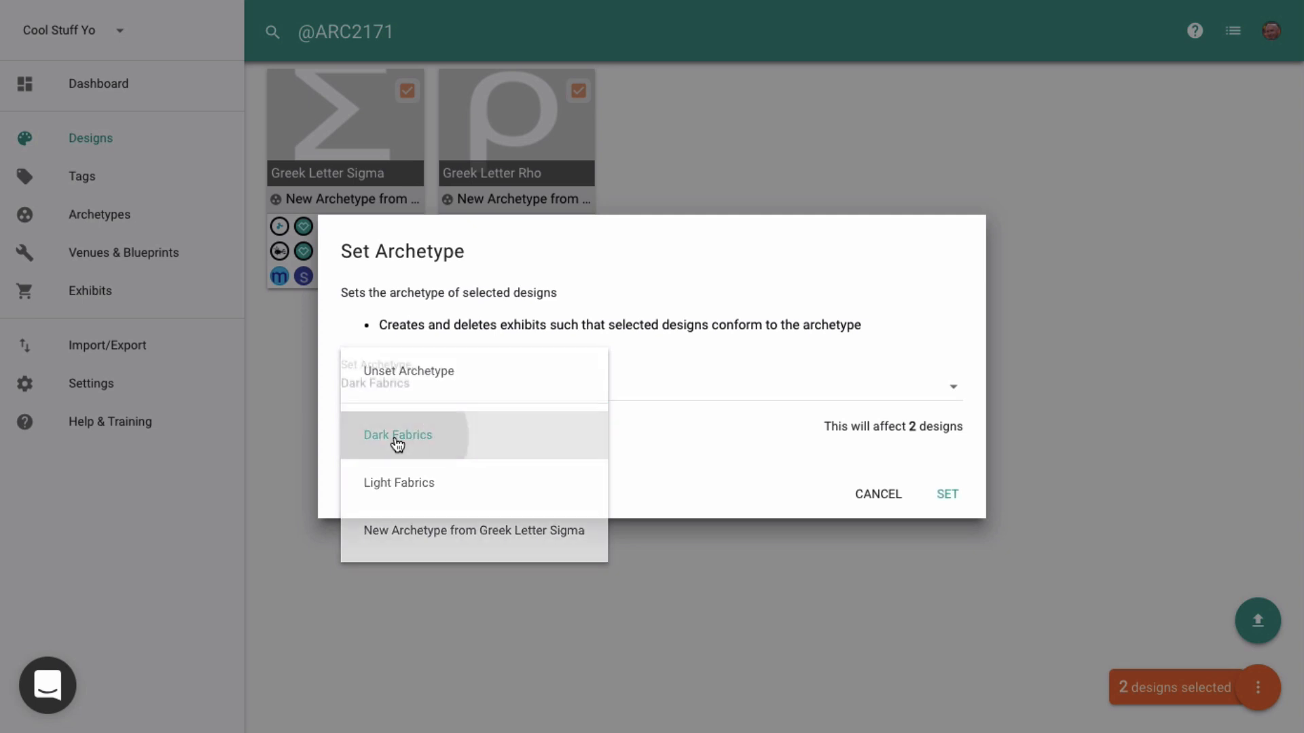
{"action": "left_click", "coordinate": [947, 494]}
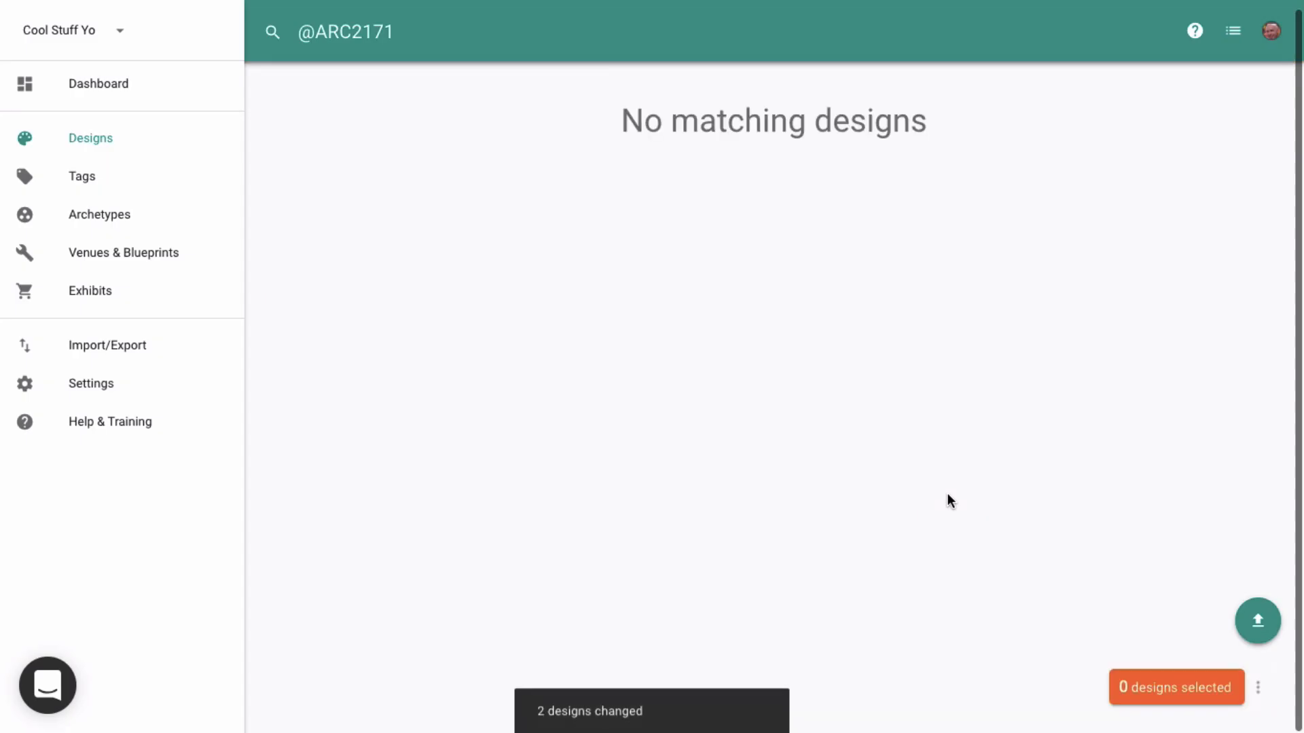
- Delete the now-unused archetype generated from Greek Letter Sigma and return to the designs list
{"action": "left_click", "coordinate": [96, 216]}
{"action": "scroll", "coordinate": [332, 481], "scroll_direction": "down", "scroll_amount": 3}
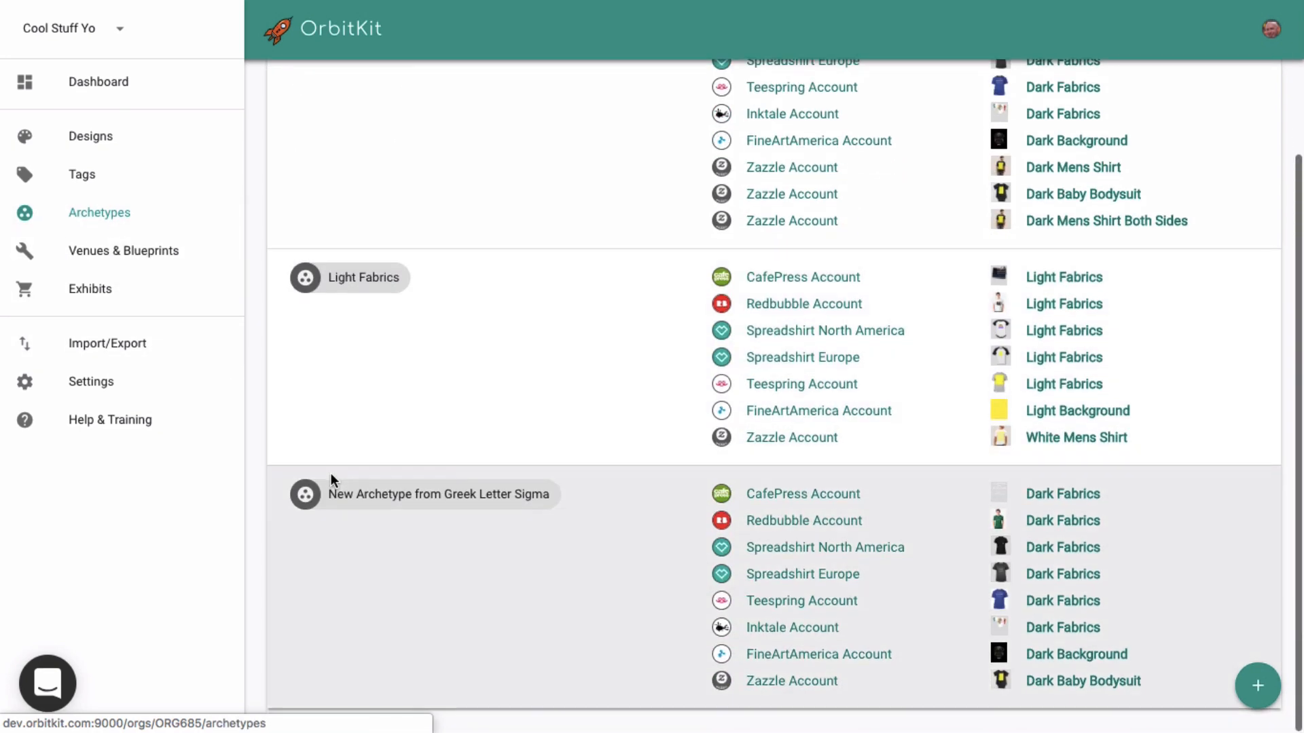
{"action": "left_click", "coordinate": [402, 502]}
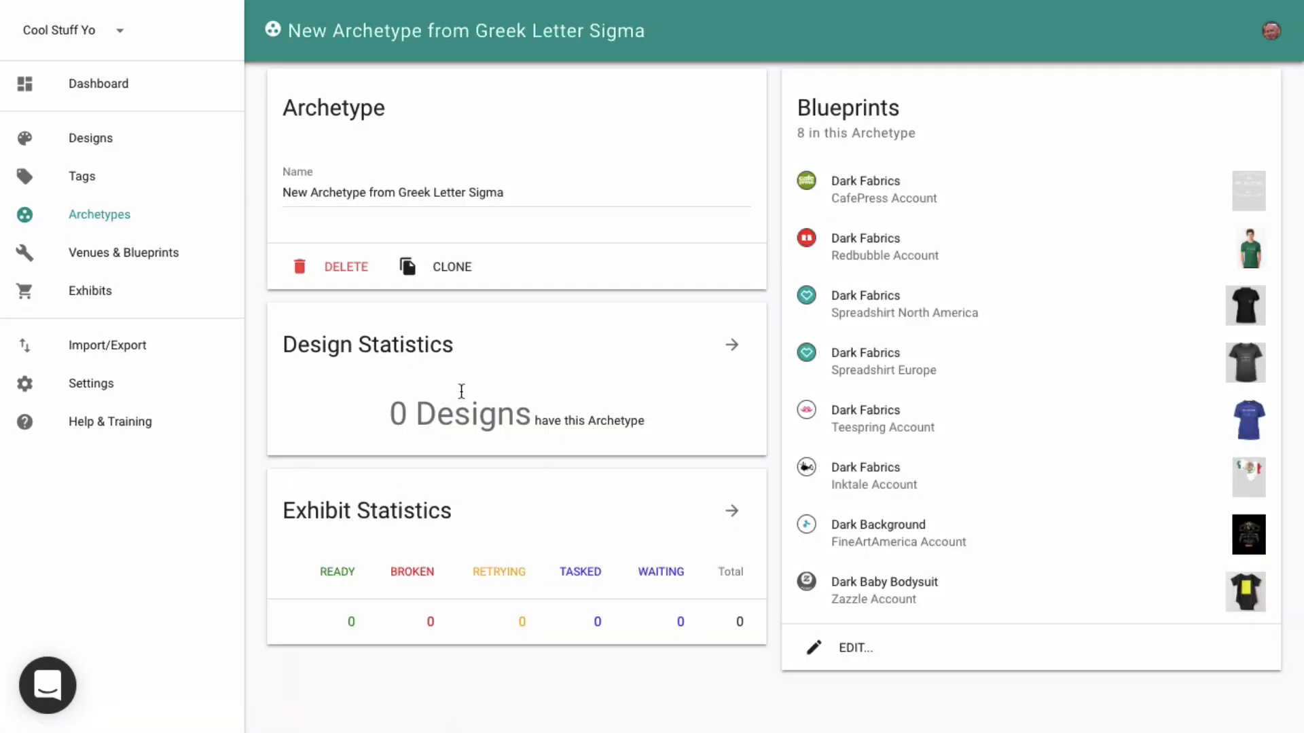
{"action": "left_click", "coordinate": [352, 275]}
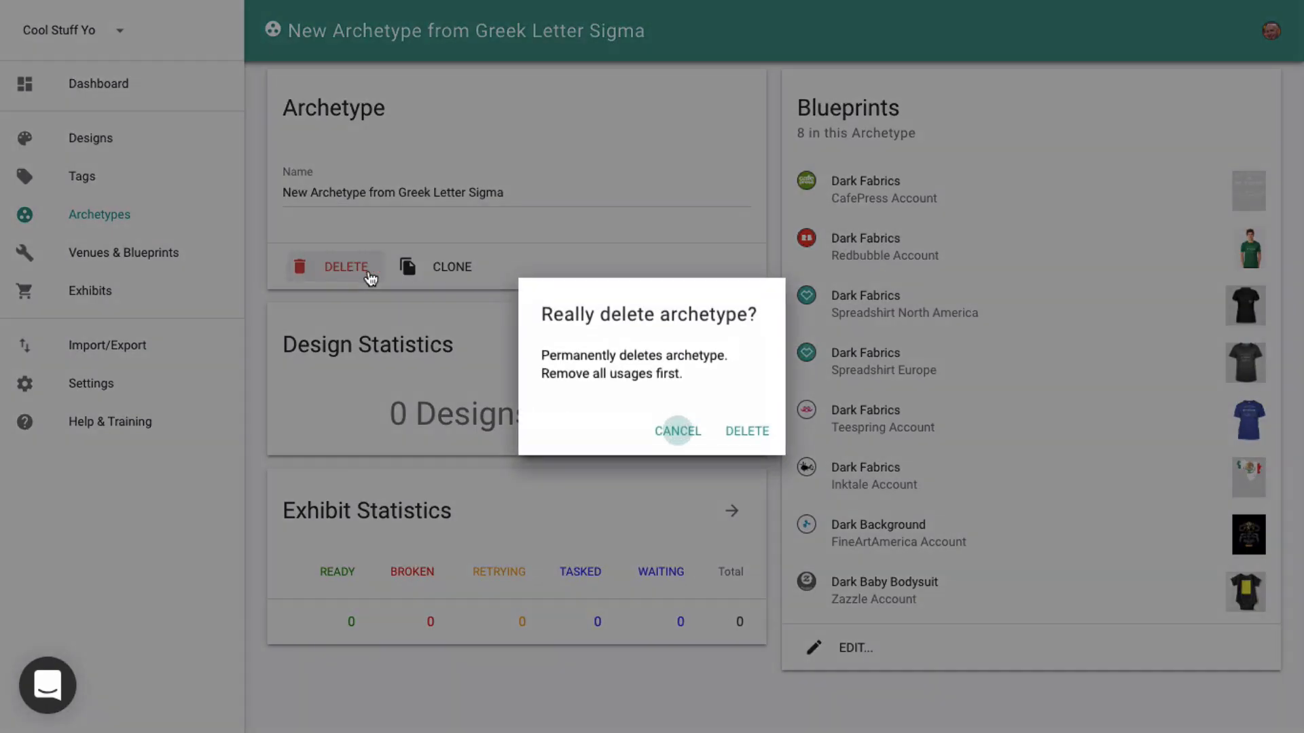
{"action": "left_click", "coordinate": [750, 428]}
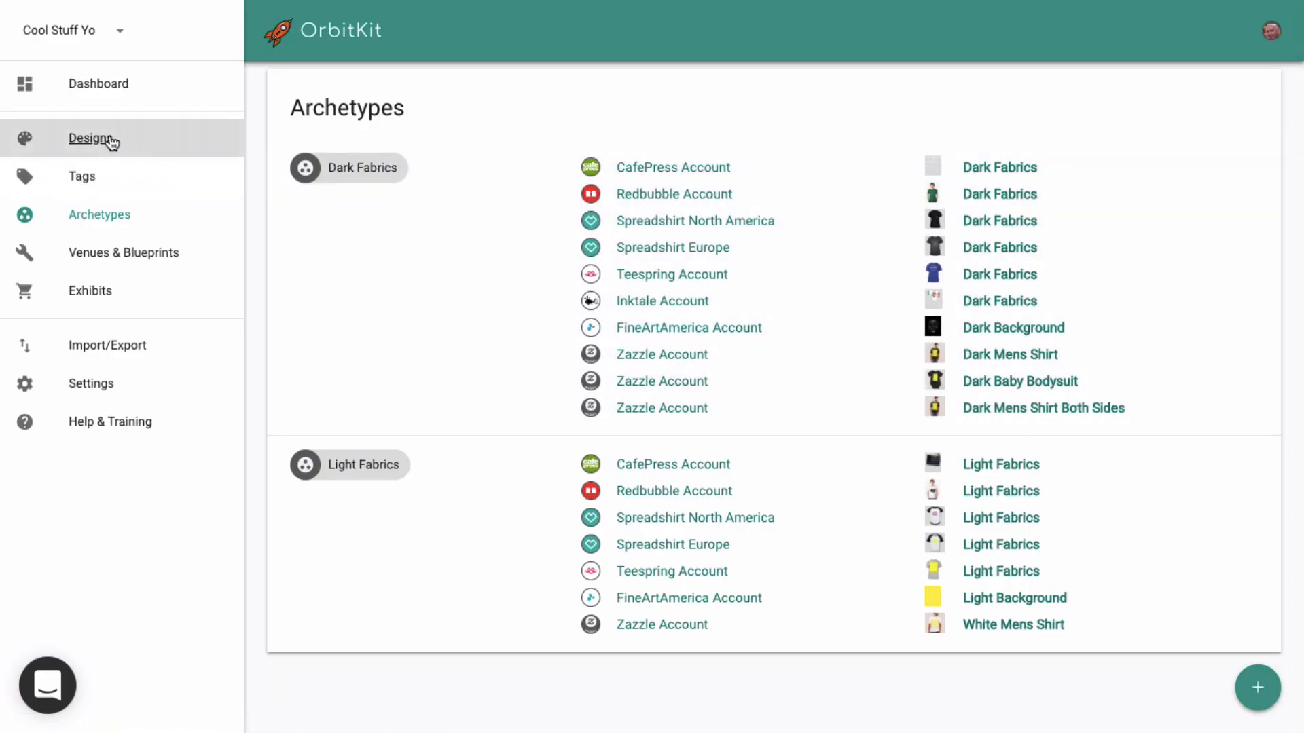
{"action": "left_click", "coordinate": [111, 140]}
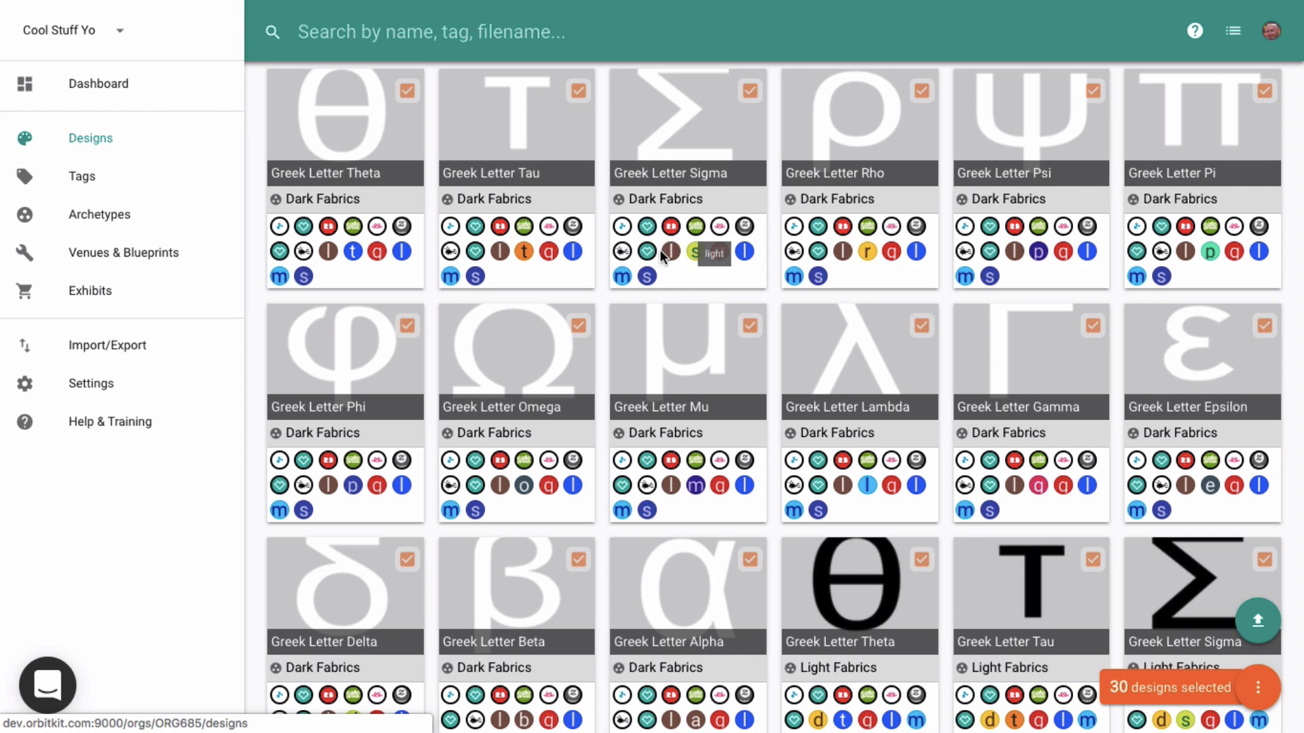